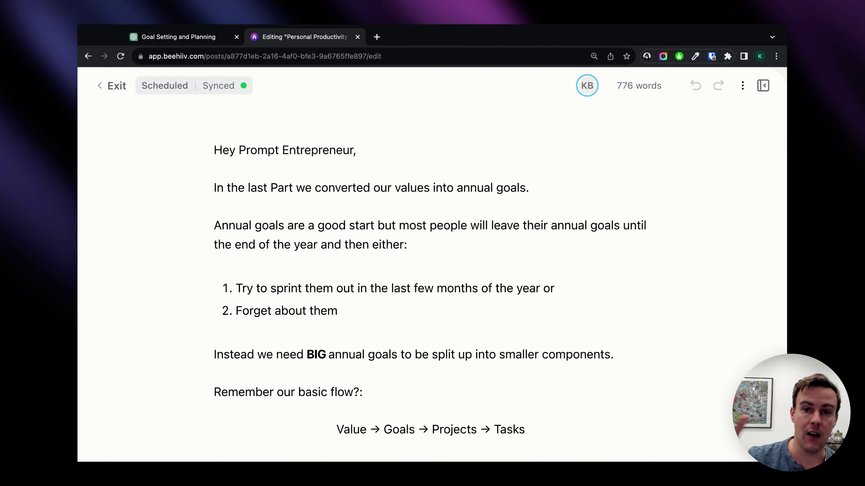
Step: Read the newsletter draft's introduction on splitting annual goals into projects and tasks, through to the "Breaking down the year" section
scroll(430, 265, "down", 1)
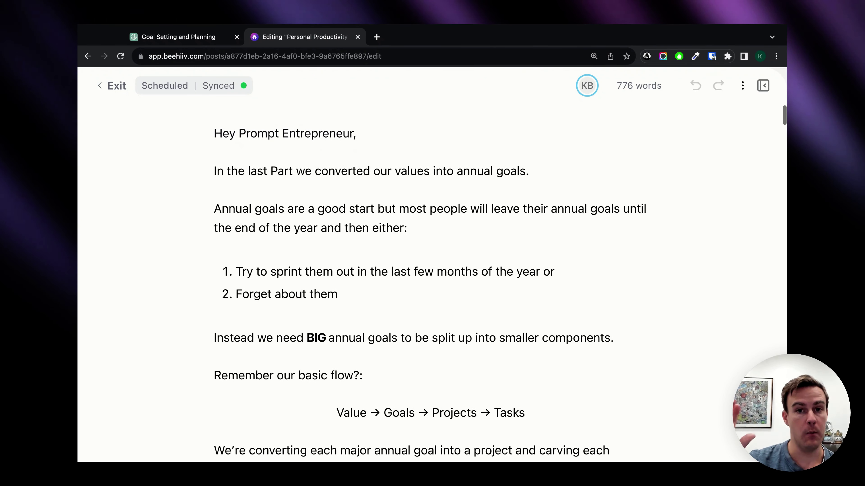
scroll(430, 265, "down", 11)
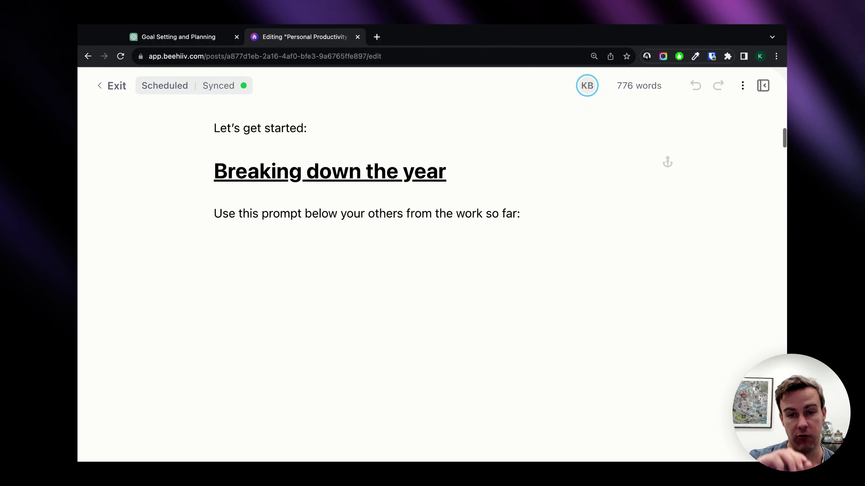
scroll(430, 266, "up", 13)
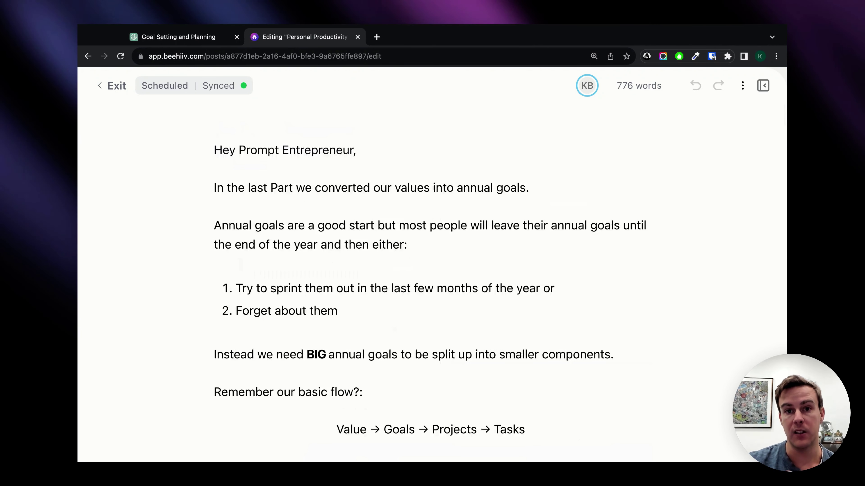
scroll(431, 266, "down", 1)
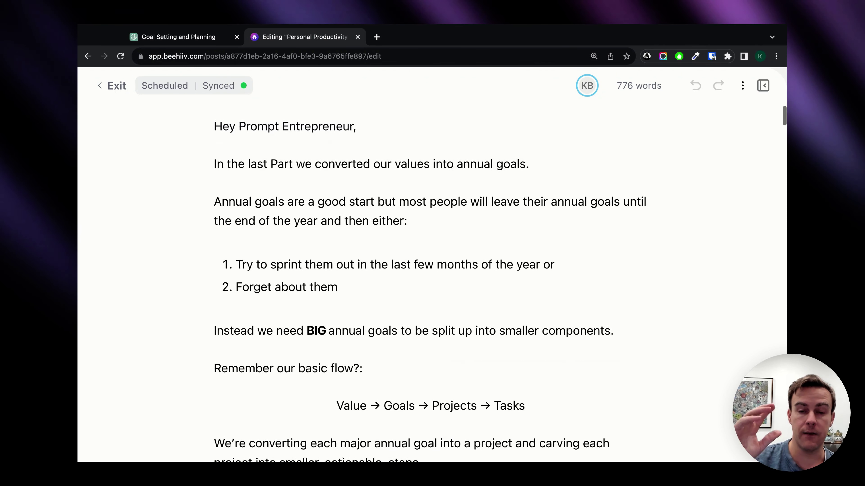
scroll(430, 265, "down", 1)
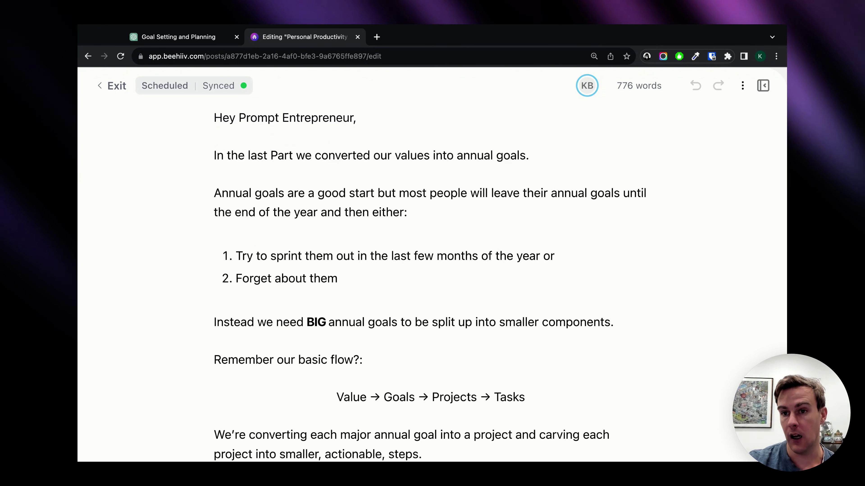
scroll(430, 266, "down", 1)
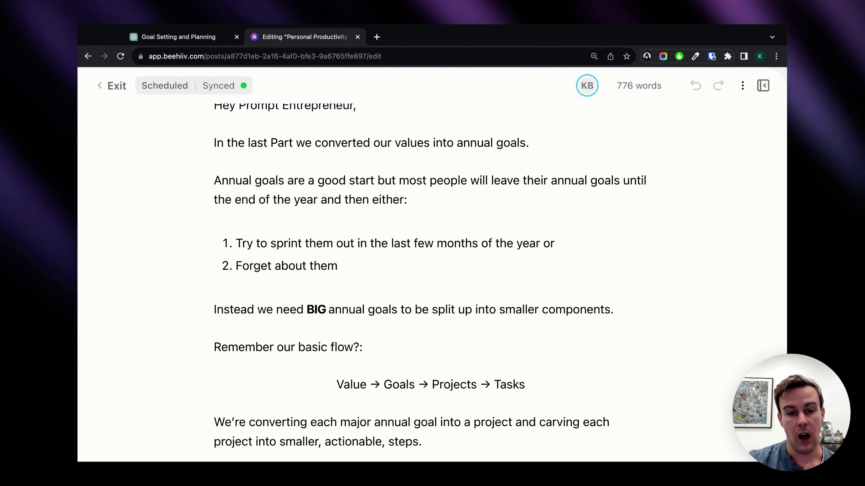
scroll(430, 266, "down", 1)
scroll(431, 266, "up", 3)
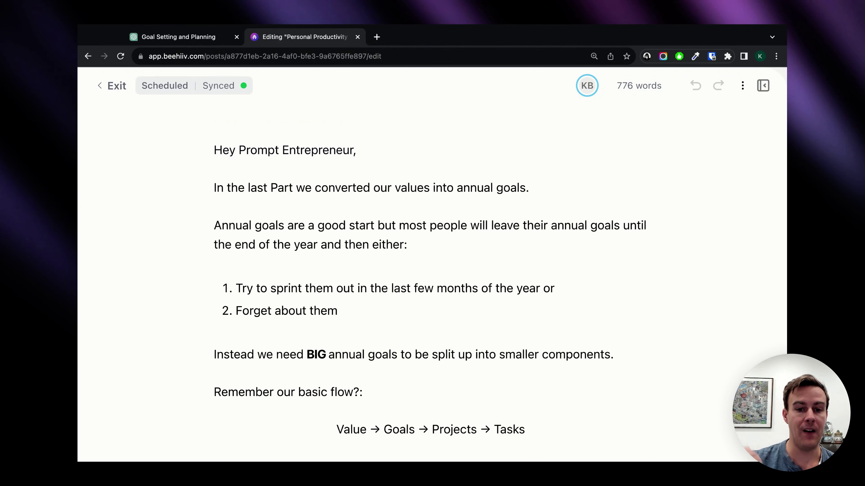
scroll(340, 329, "down", 5)
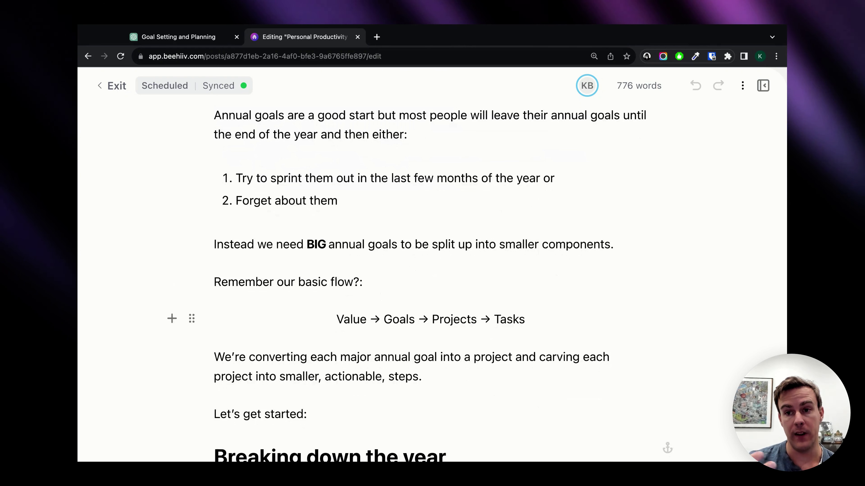
scroll(432, 265, "down", 5)
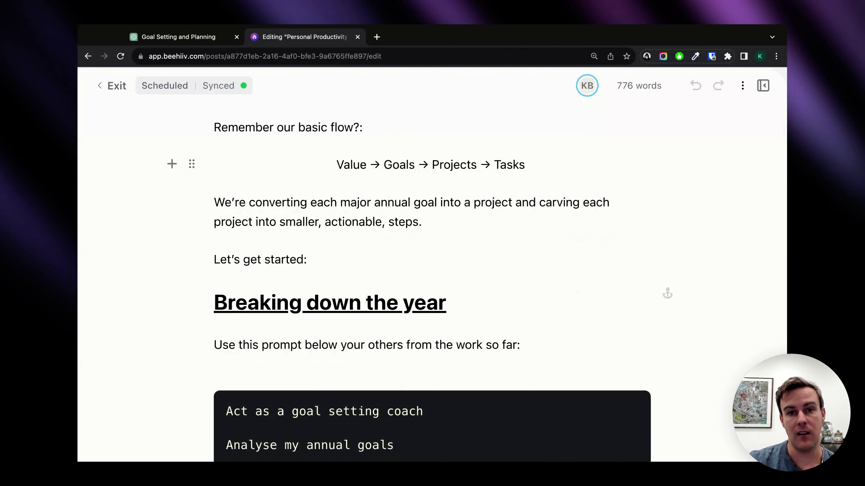
scroll(419, 281, "down", 3)
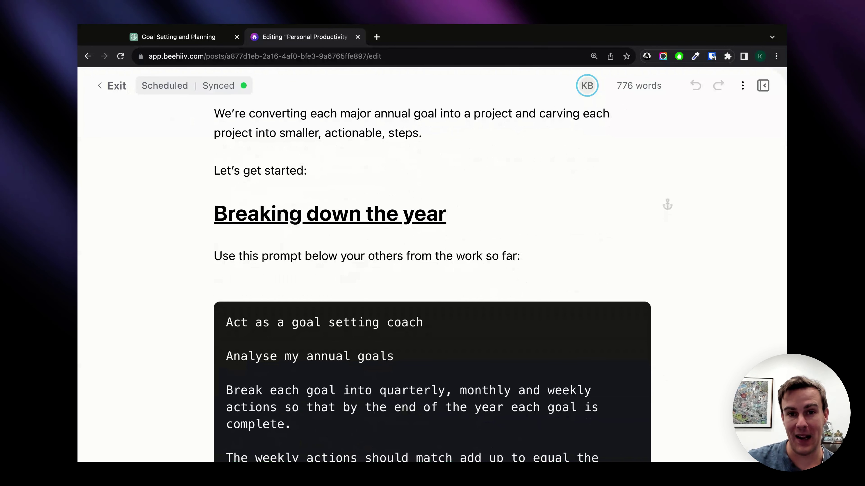
Step: Examine the goal setting coach prompt line by line, highlighting its role, goal analysis and weekly and monthly action instructions
scroll(433, 266, "down", 4)
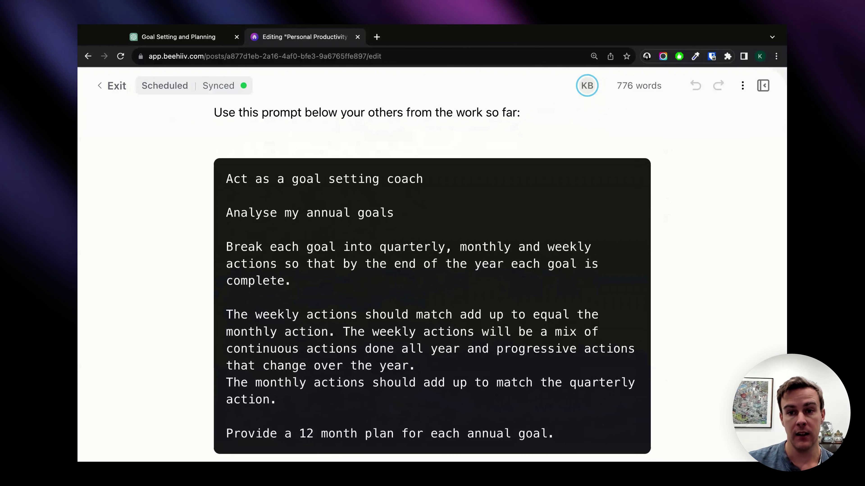
scroll(432, 296, "down", 1)
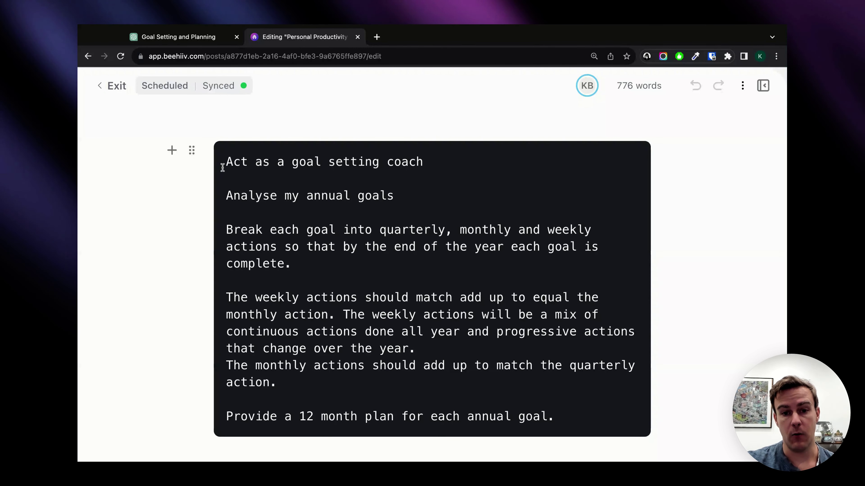
left_click_drag(221, 166, 424, 161)
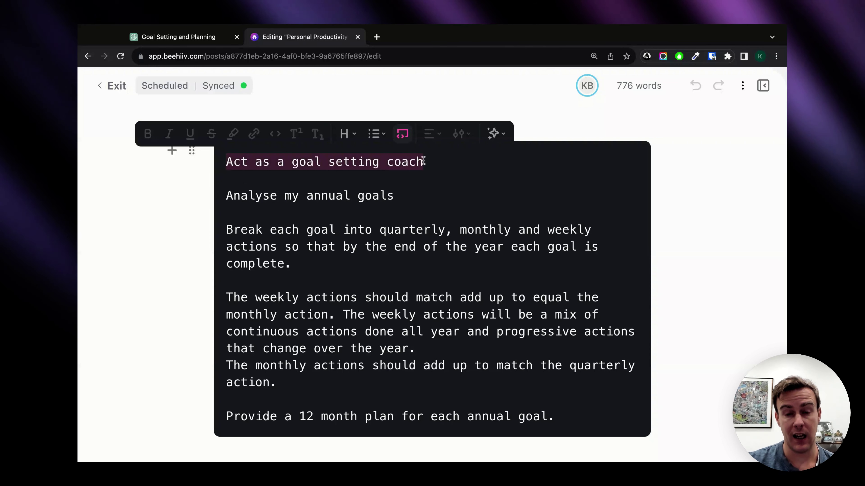
left_click(426, 210)
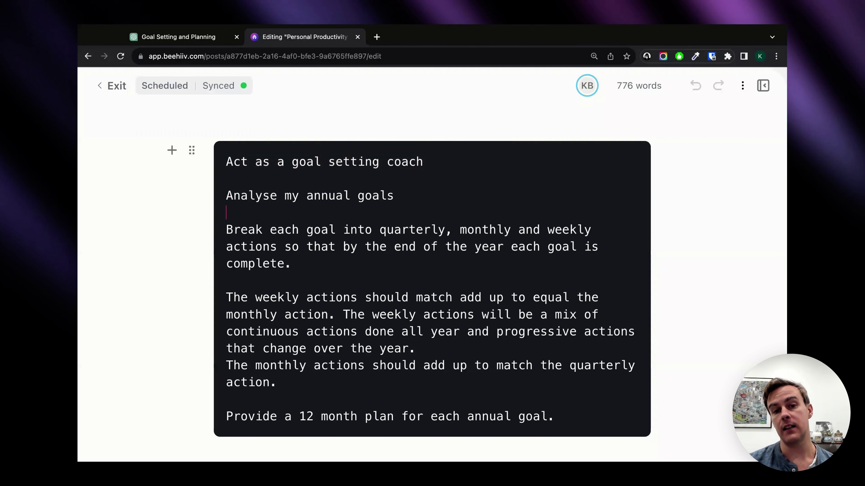
triple_click(227, 193)
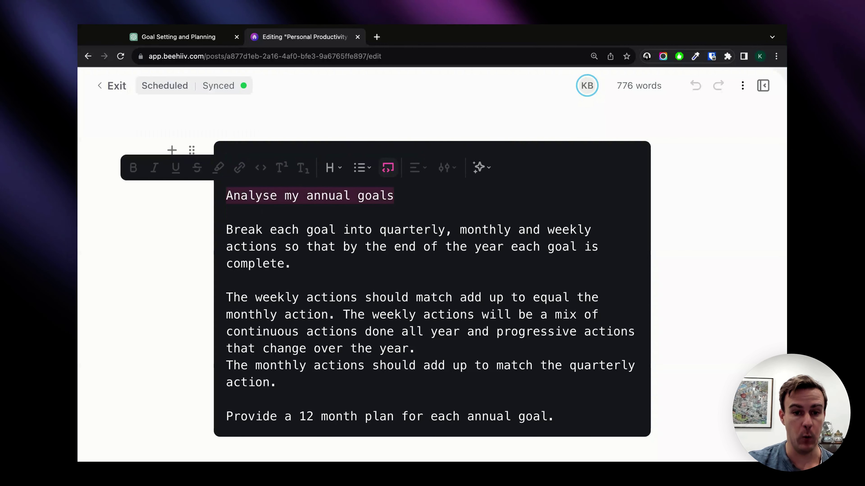
left_click(312, 267)
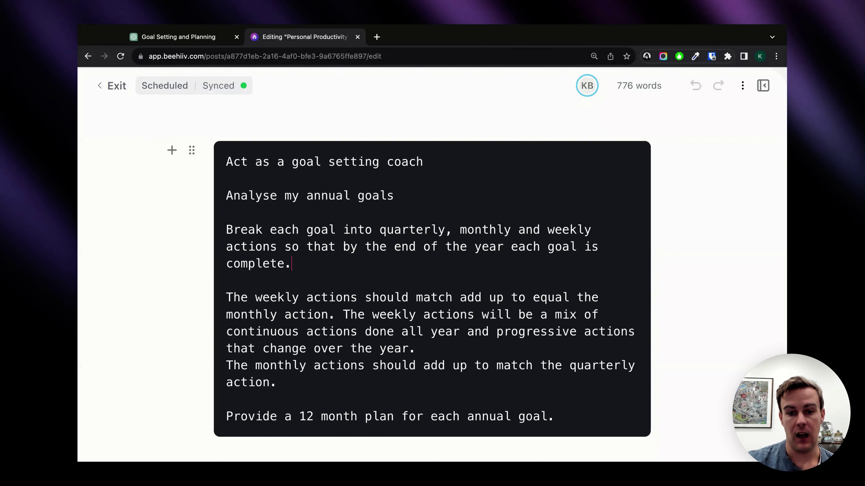
scroll(290, 317, "down", 1)
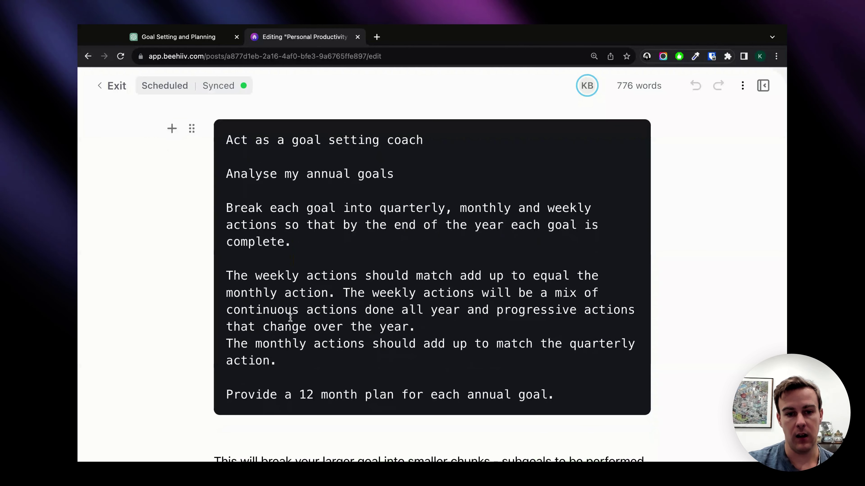
left_click_drag(226, 275, 299, 366)
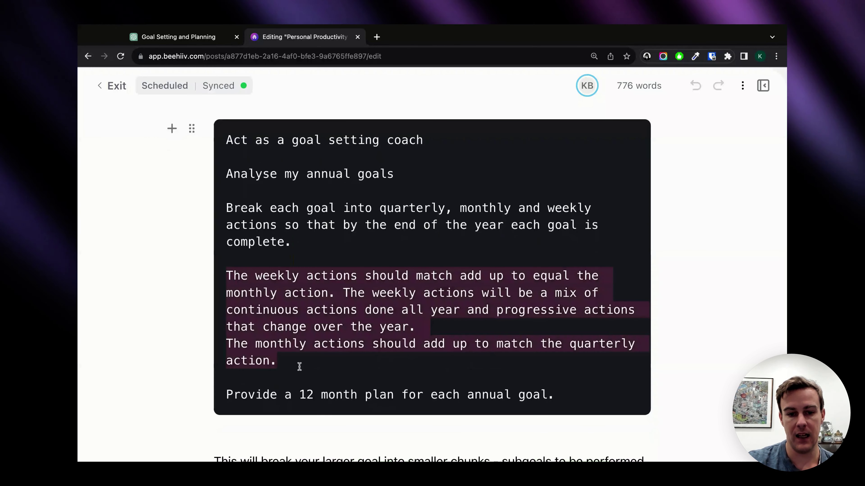
scroll(299, 366, "down", 3)
scroll(492, 339, "down", 2)
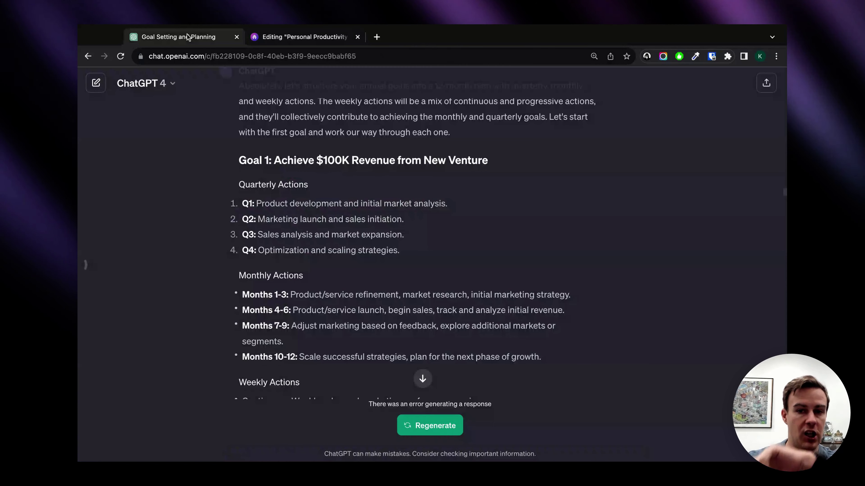
Step: Switch to the "Goal Setting and Planning" ChatGPT conversation and review the quarterly actions for the $100K revenue goal
left_click(187, 36)
scroll(381, 217, "up", 3)
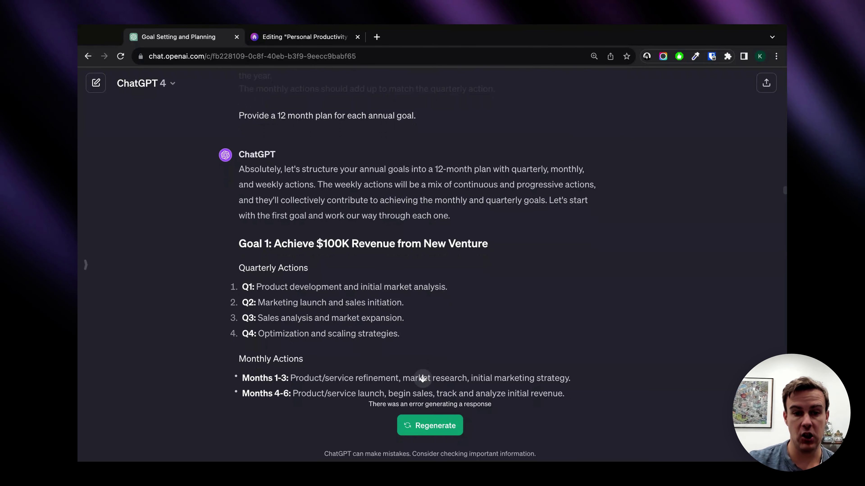
scroll(408, 238, "down", 2)
scroll(408, 239, "down", 1)
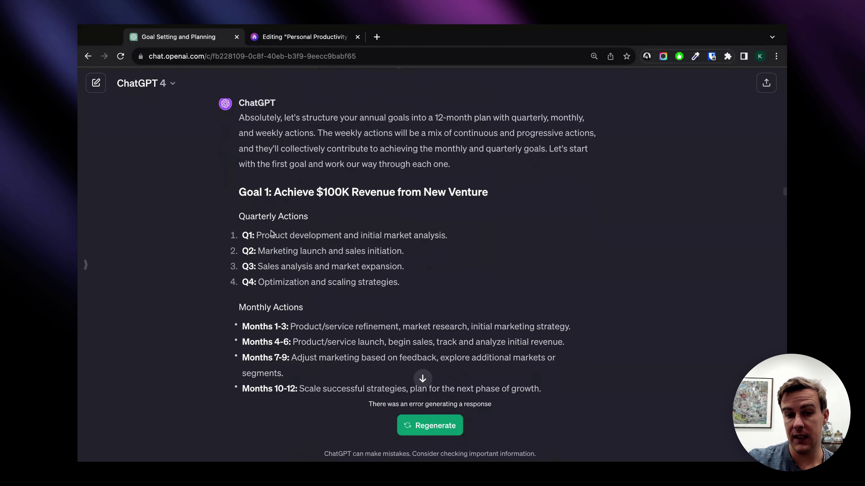
scroll(423, 287, "down", 3)
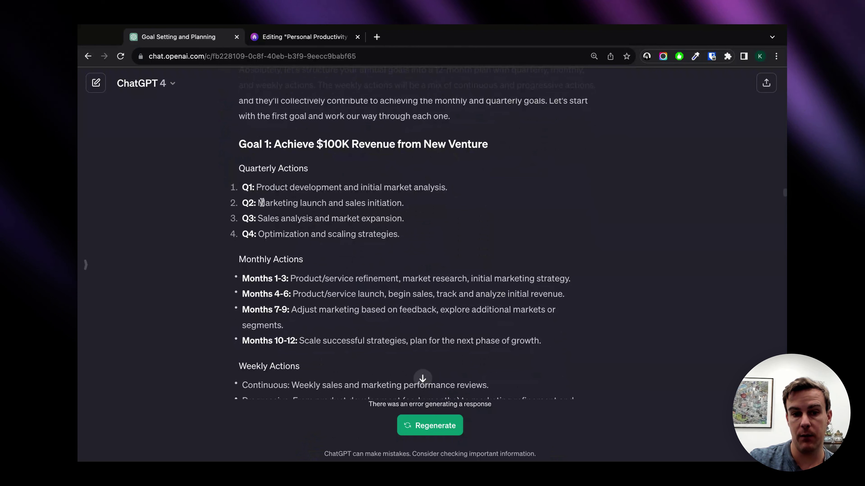
left_click_drag(262, 203, 397, 218)
left_click(354, 202)
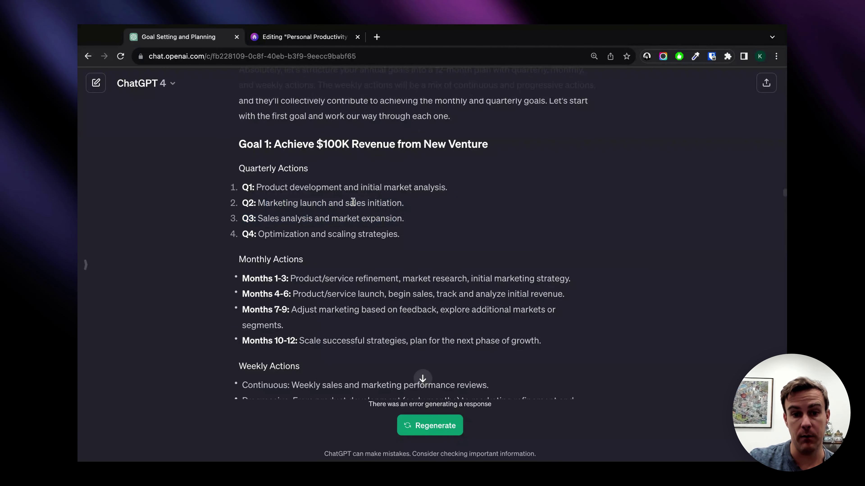
scroll(360, 221, "down", 2)
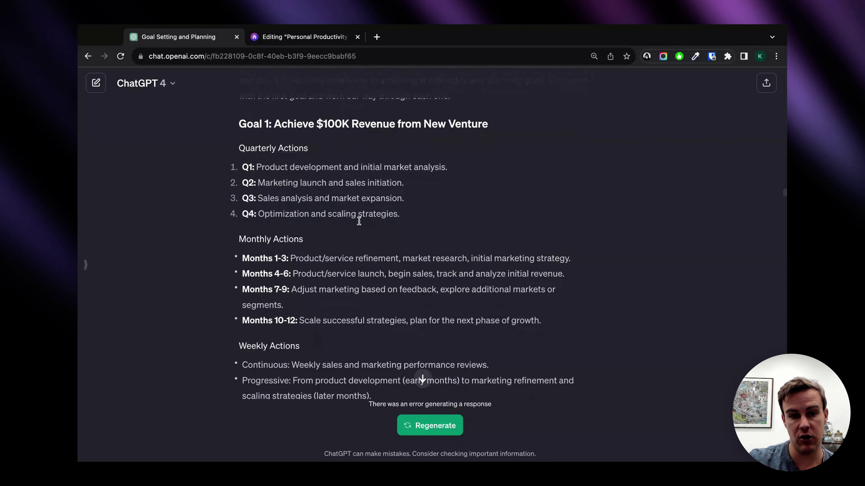
Step: Review the monthly actions and the continuous and progressive weekly actions under Goal 1
scroll(376, 197, "down", 4)
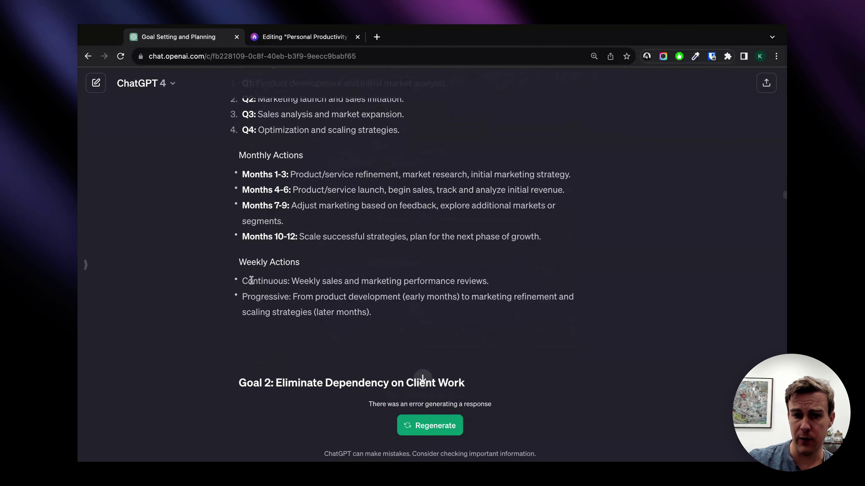
left_click_drag(242, 280, 371, 312)
left_click(372, 312)
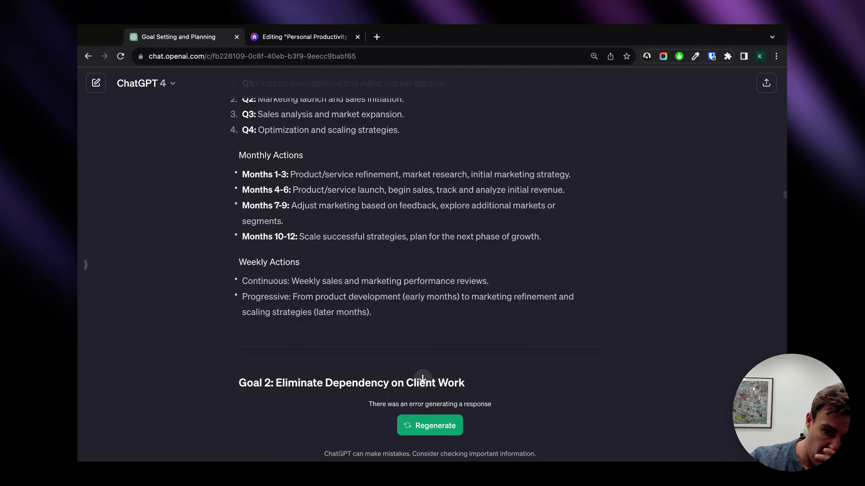
left_click_drag(290, 285, 476, 282)
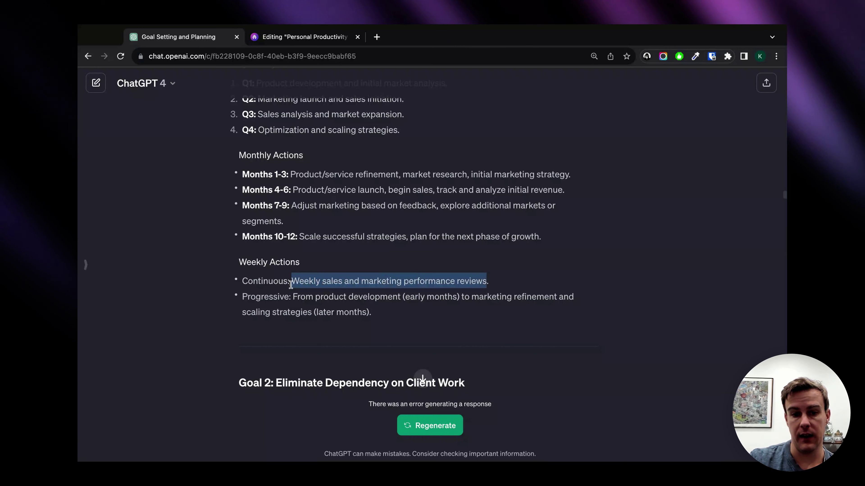
left_click(423, 317)
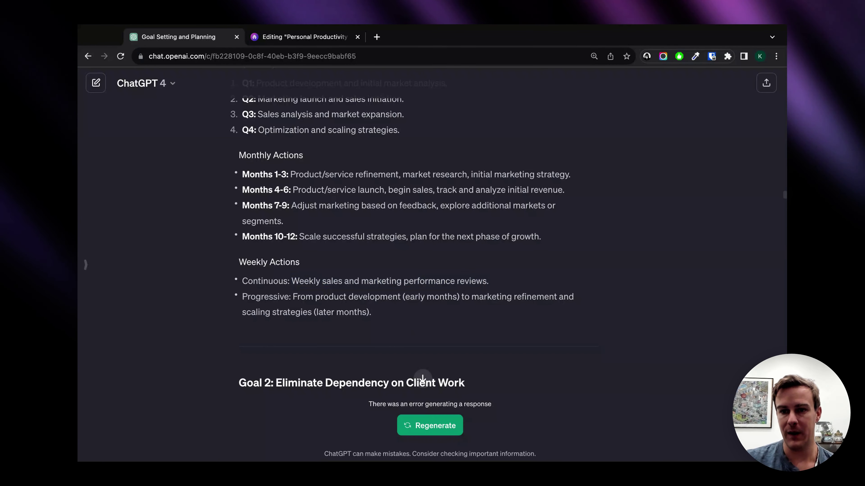
scroll(353, 222, "down", 1)
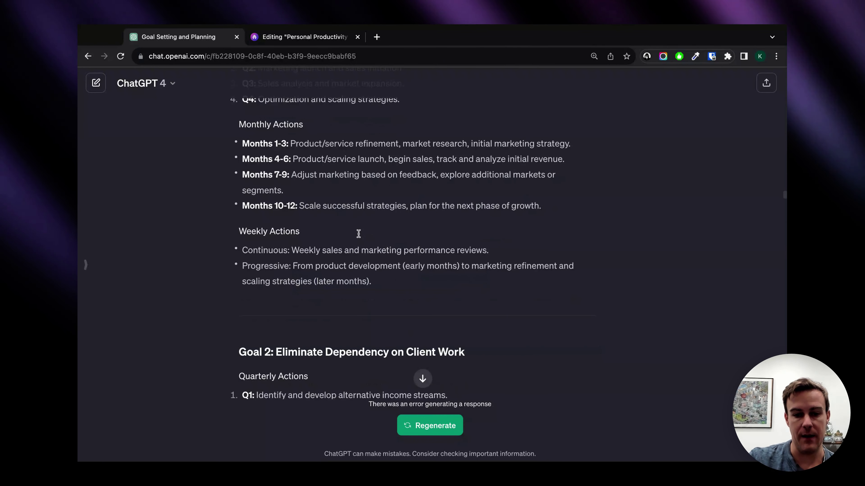
Step: Review the plans for Goal 2 on client work dependency and Goal 3 on working remotely for two months
scroll(344, 341, "down", 8)
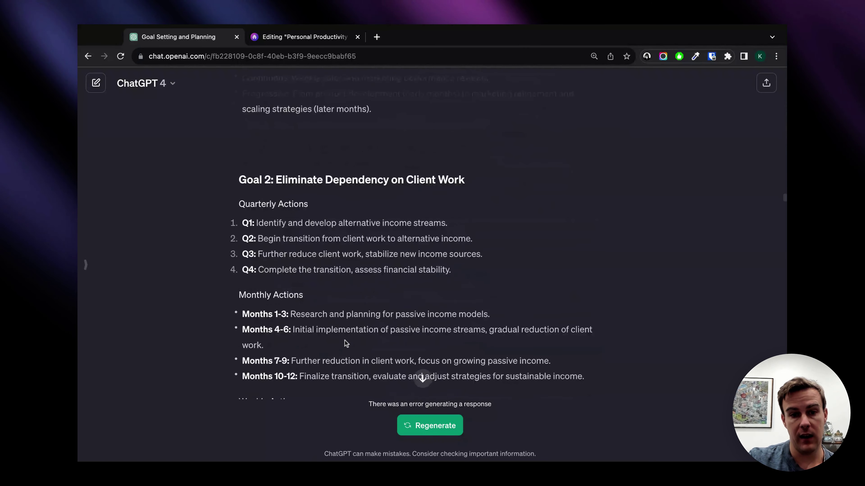
scroll(411, 248, "down", 4)
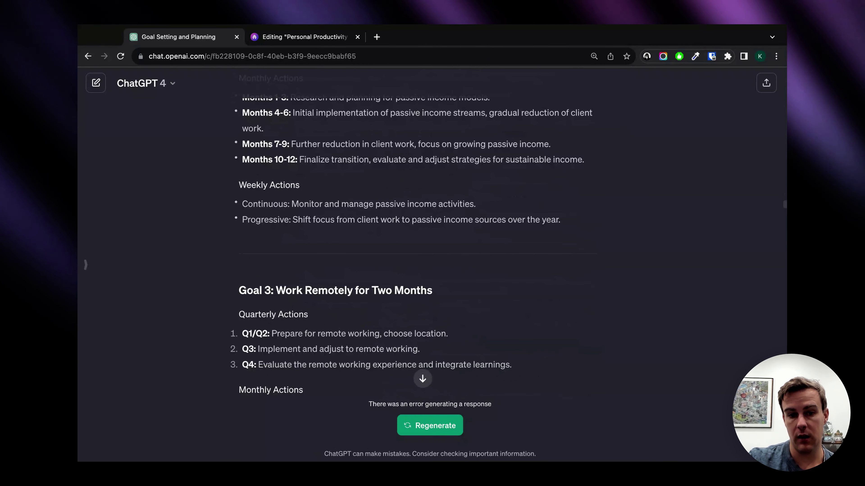
scroll(412, 248, "down", 8)
scroll(309, 168, "up", 1)
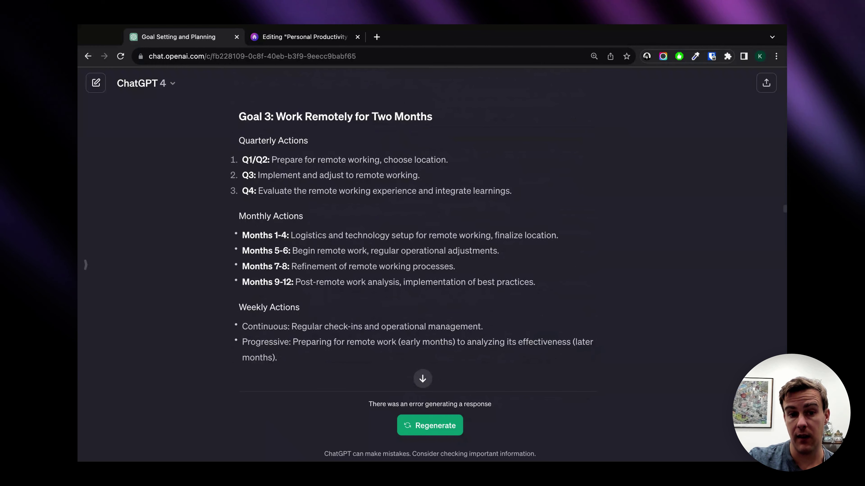
left_click_drag(270, 170, 393, 172)
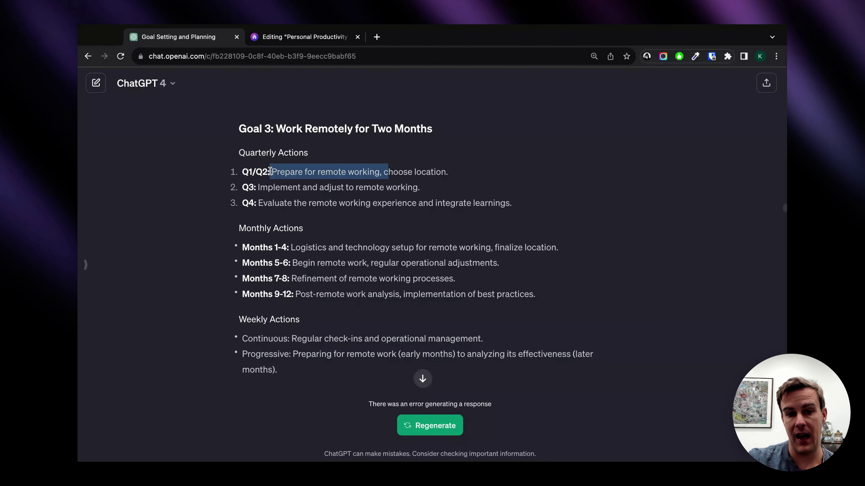
left_click(303, 191)
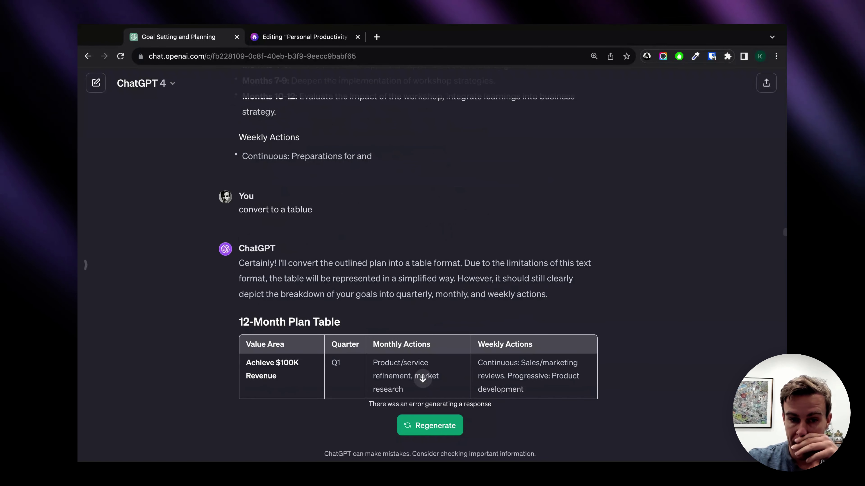
Step: Review the 12-Month Plan Table and move on to the January 2024 Calendar Framework in the conversation
scroll(419, 239, "up", 2)
scroll(419, 239, "down", 7)
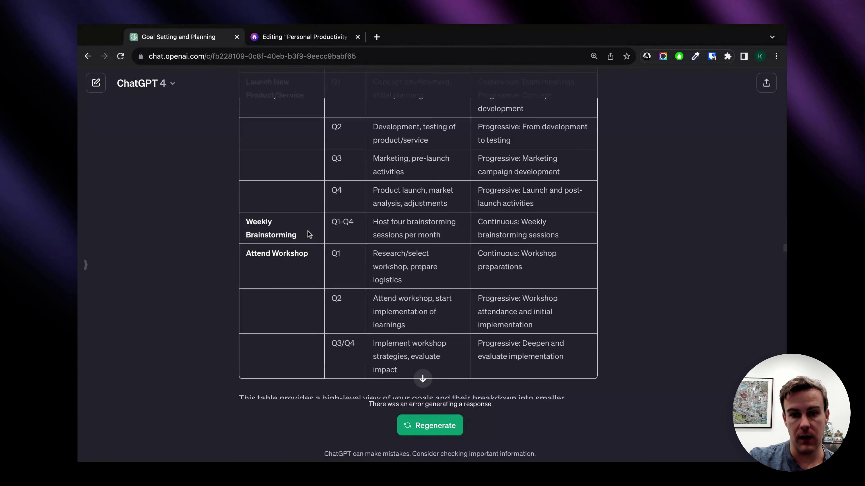
scroll(309, 235, "down", 7)
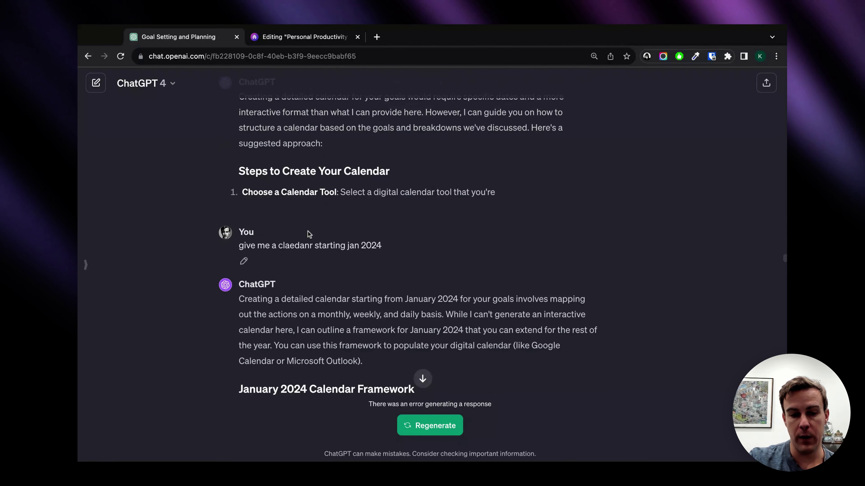
scroll(309, 234, "down", 2)
scroll(407, 244, "down", 3)
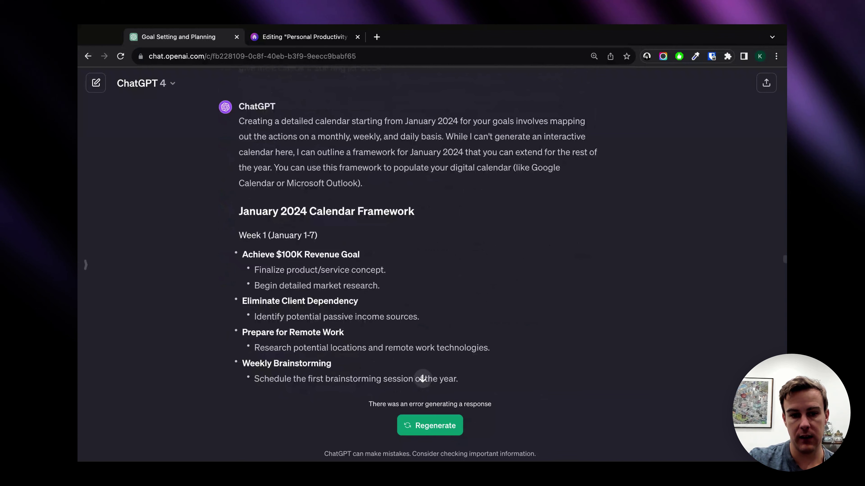
scroll(408, 244, "down", 2)
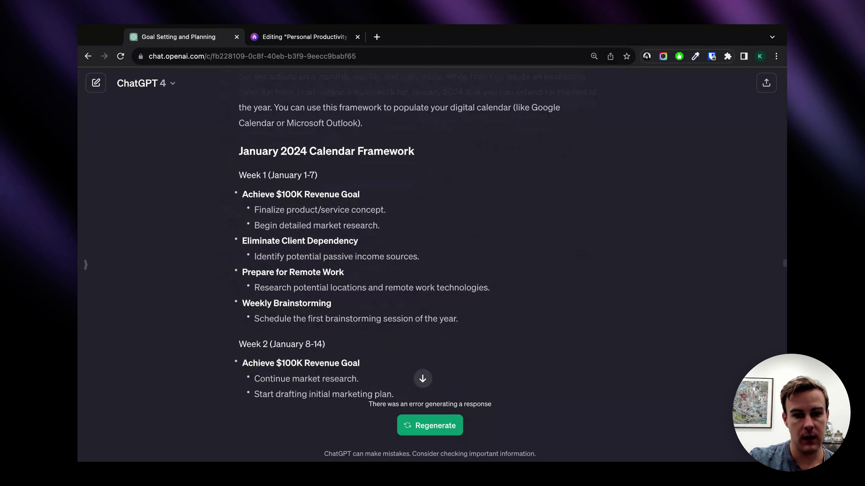
Step: Switch to the beehiiv newsletter draft and review the Goal 3 remote work example with its quarterly, monthly and weekly actions
left_click(293, 40)
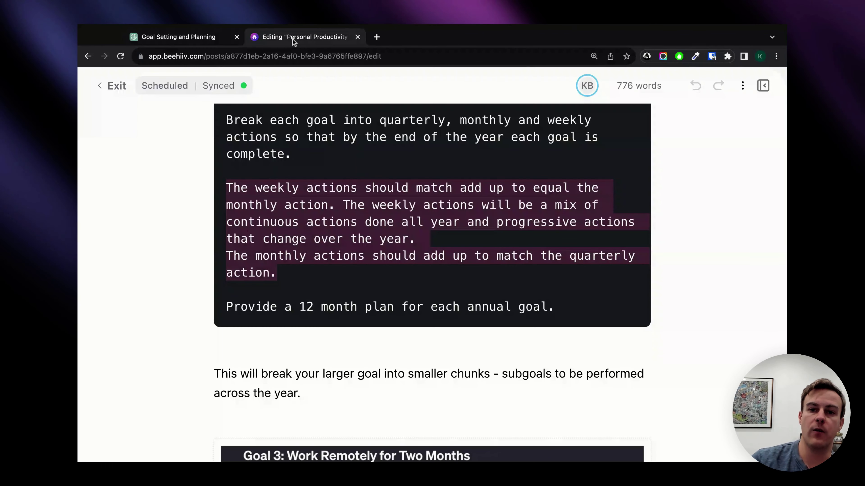
left_click(269, 382)
scroll(269, 382, "down", 5)
scroll(269, 382, "down", 2)
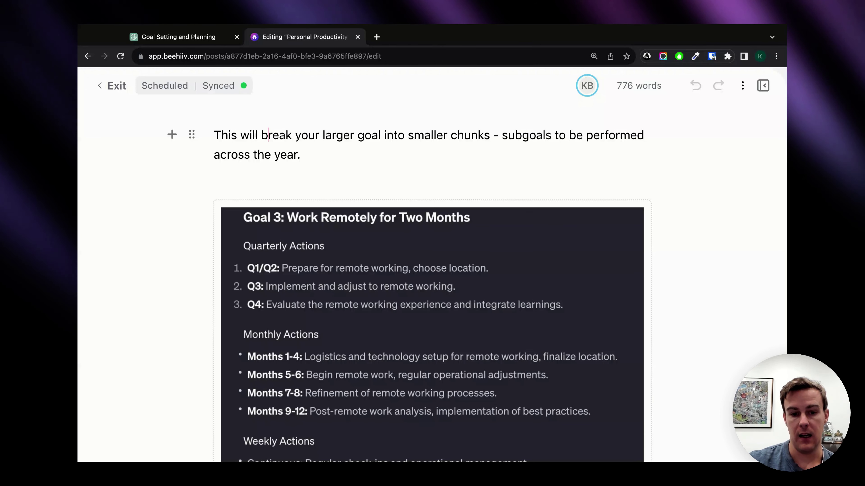
scroll(357, 392, "down", 3)
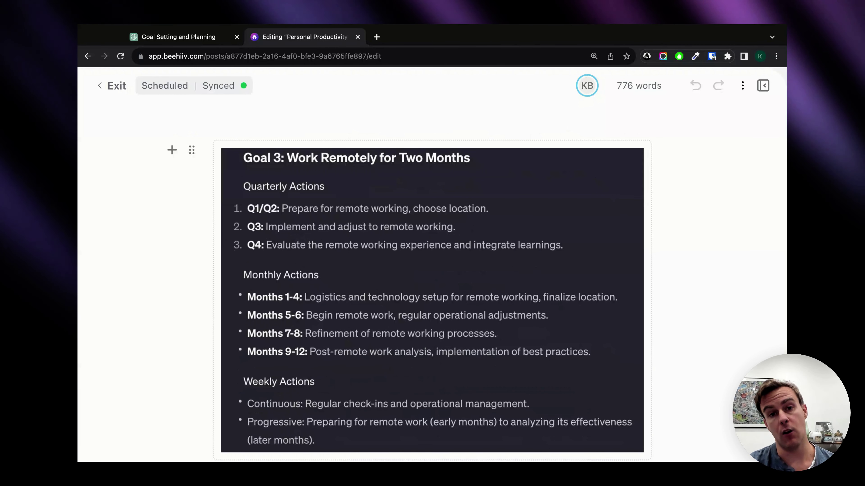
scroll(432, 290, "down", 2)
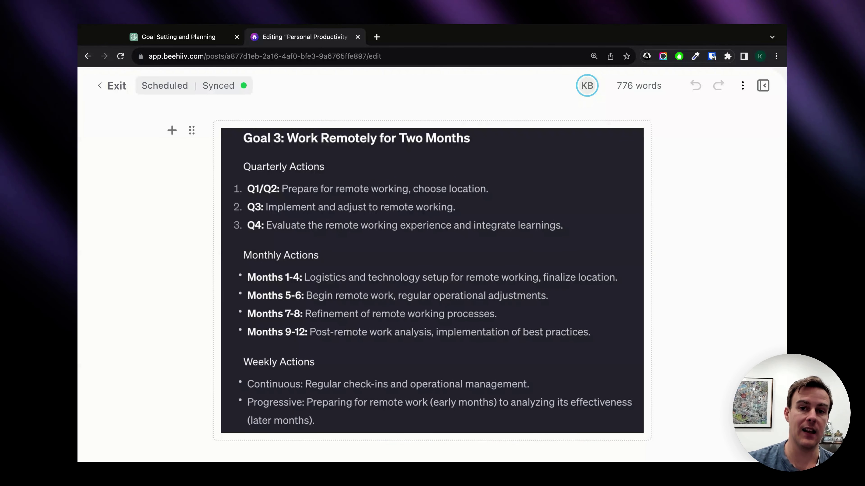
Step: Read the newsletter's advice on giving amendments and the follow-up prompt requesting a 52-week calendar of all goals
scroll(431, 273, "down", 10)
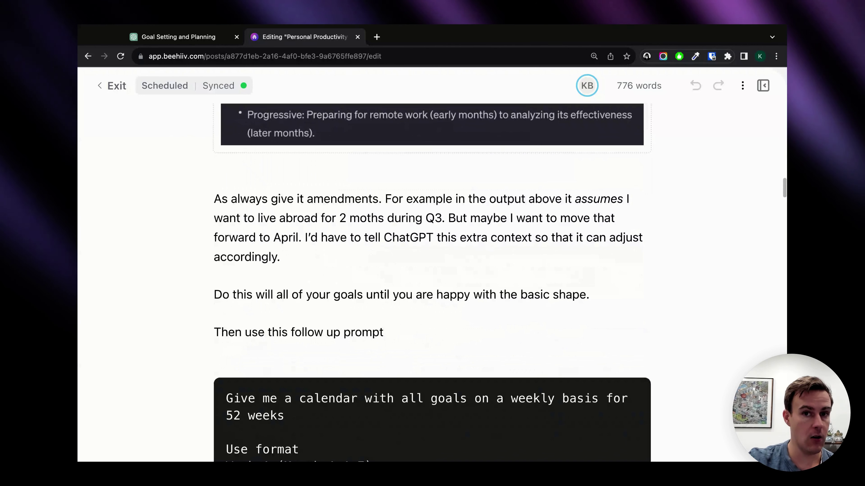
scroll(432, 272, "down", 2)
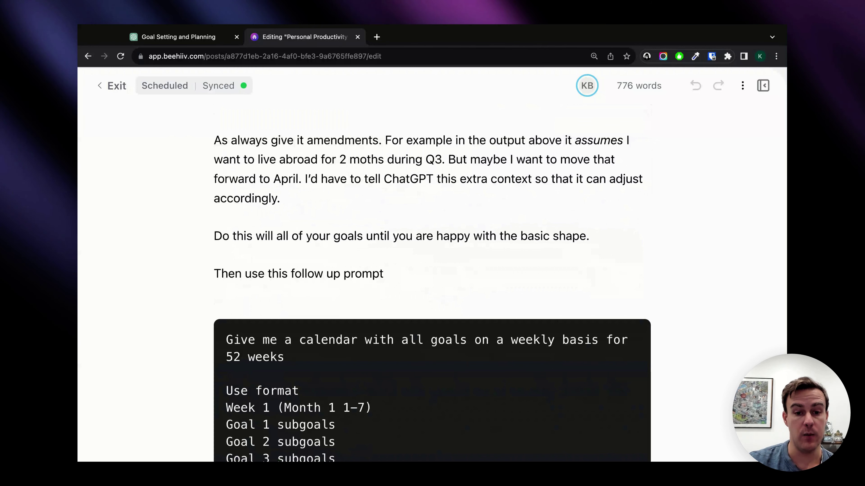
scroll(432, 272, "down", 2)
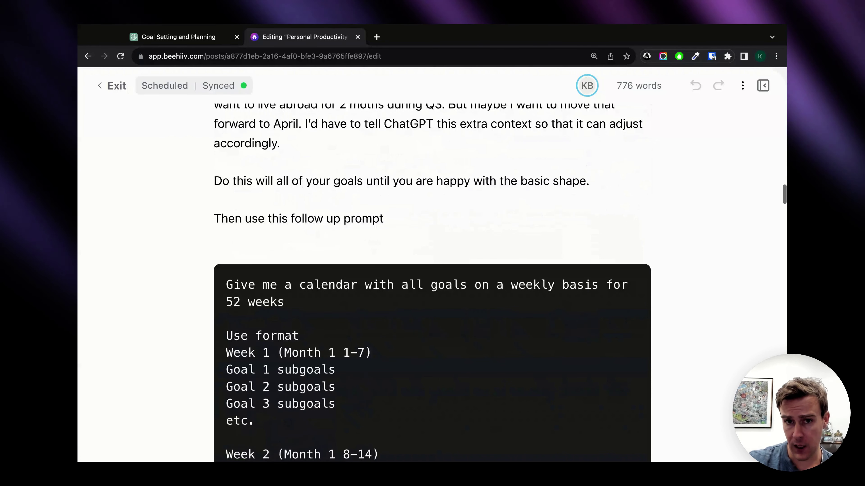
scroll(431, 273, "down", 1)
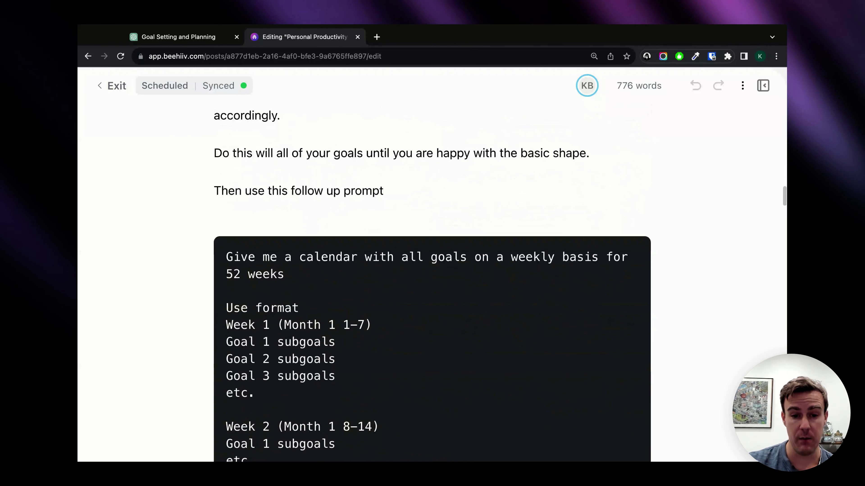
scroll(392, 293, "down", 2)
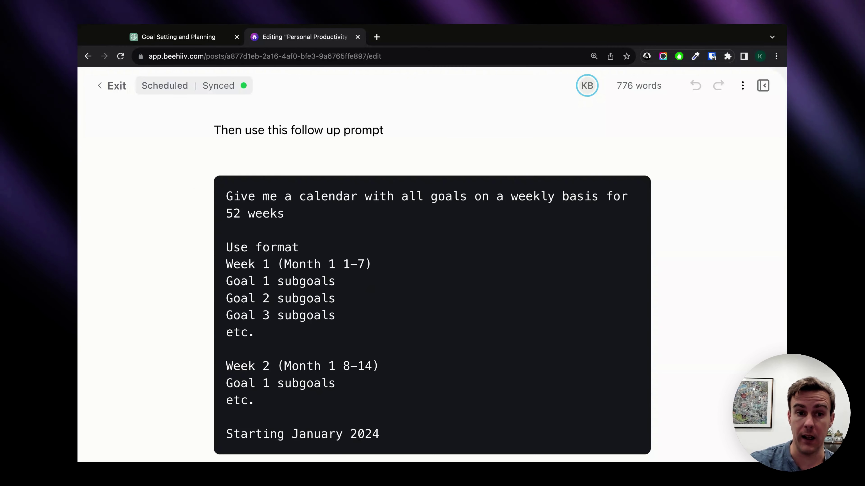
Step: Return to the ChatGPT conversation and highlight the January 2024 heading and the Week 1 tasks for the $100K revenue goal
left_click(153, 36)
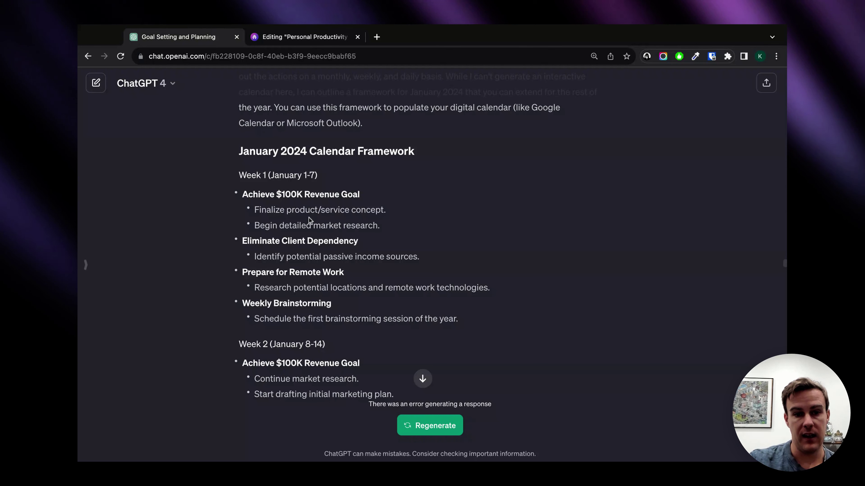
scroll(300, 200, "down", 1)
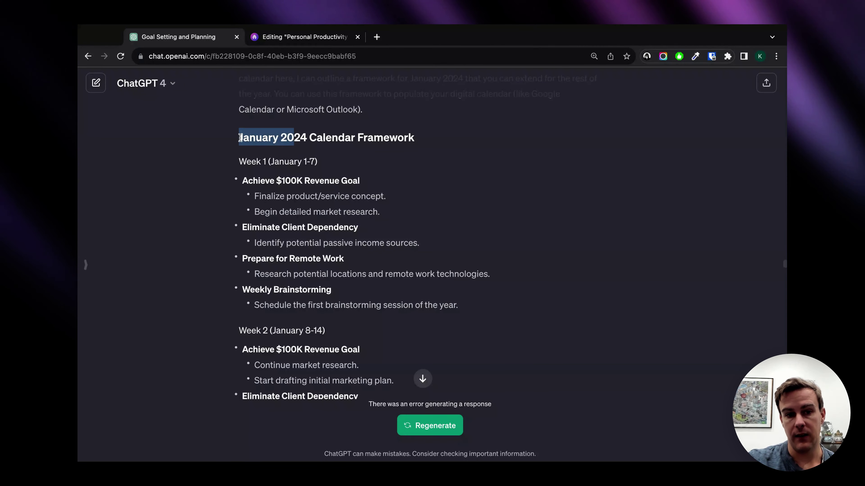
left_click_drag(240, 137, 356, 149)
left_click_drag(249, 181, 352, 184)
left_click(352, 183)
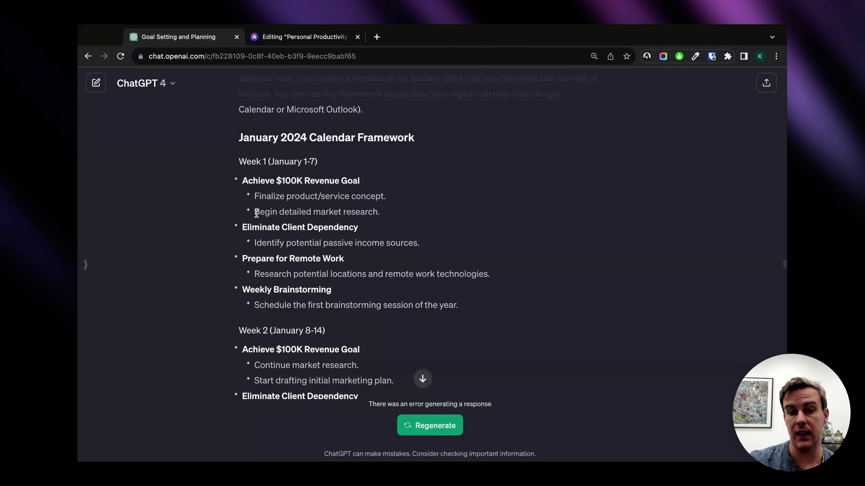
left_click_drag(379, 207, 380, 209)
Step: Highlight the Week 2 market research and initial marketing plan tasks under the $100K revenue goal
scroll(380, 209, "down", 1)
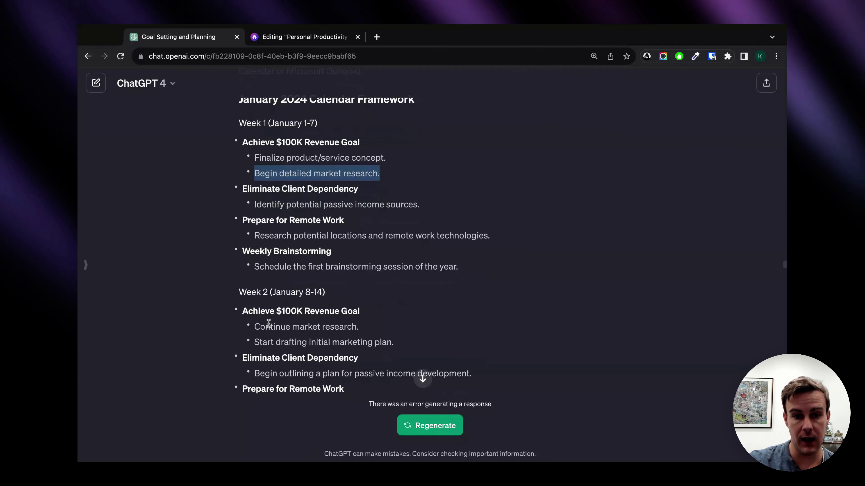
left_click_drag(261, 327, 373, 336)
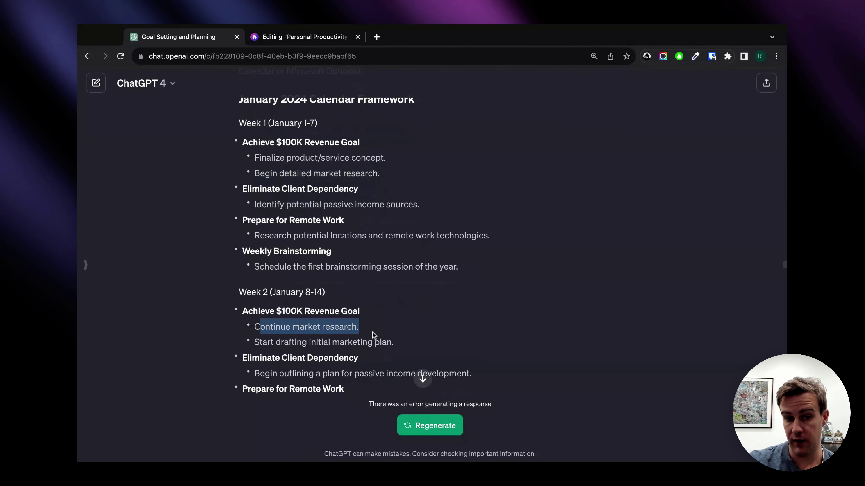
scroll(373, 336, "down", 1)
left_click_drag(259, 333, 368, 335)
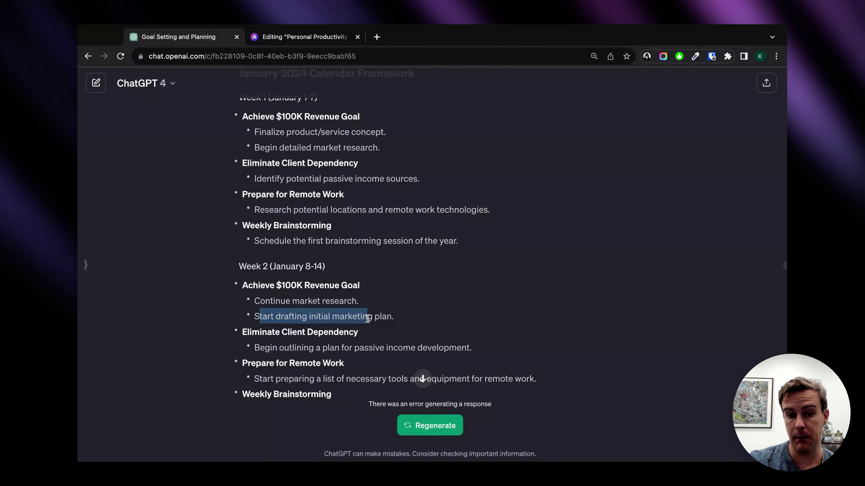
Step: Examine the Week 3 tasks, highlighting the one about finalizing the initial marketing plan
scroll(368, 319, "down", 2)
scroll(368, 318, "down", 3)
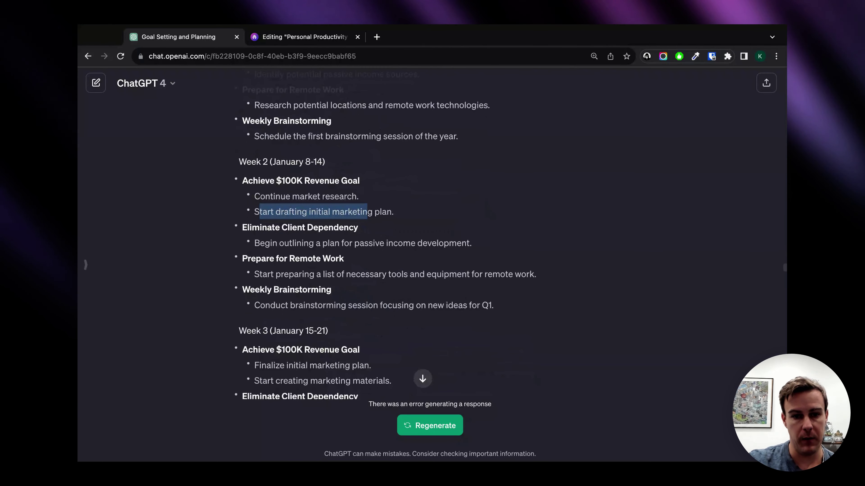
scroll(313, 251, "down", 1)
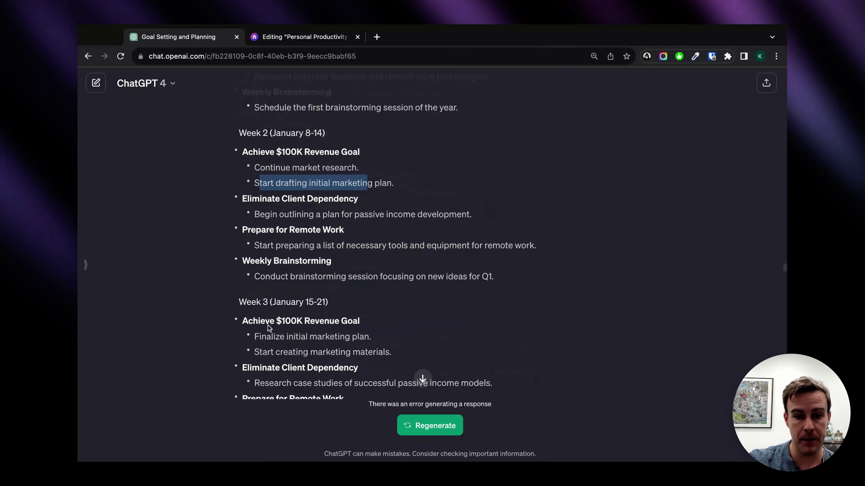
left_click(256, 337)
left_click_drag(256, 337, 360, 337)
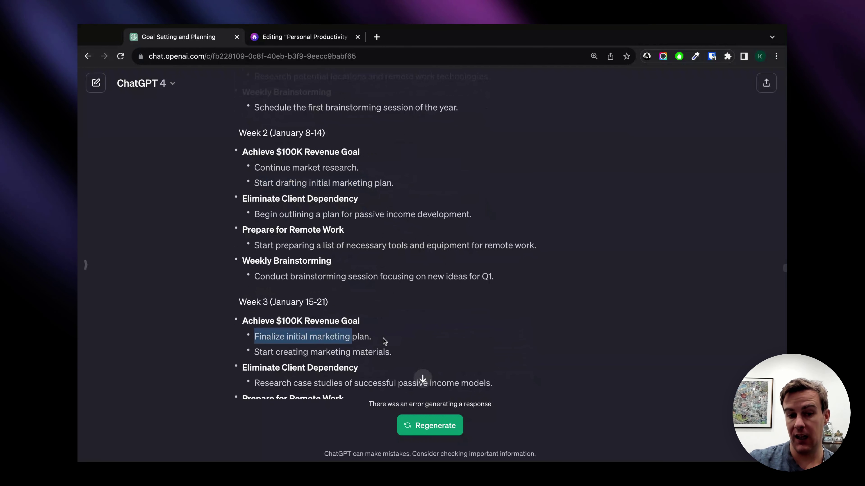
left_click(395, 351)
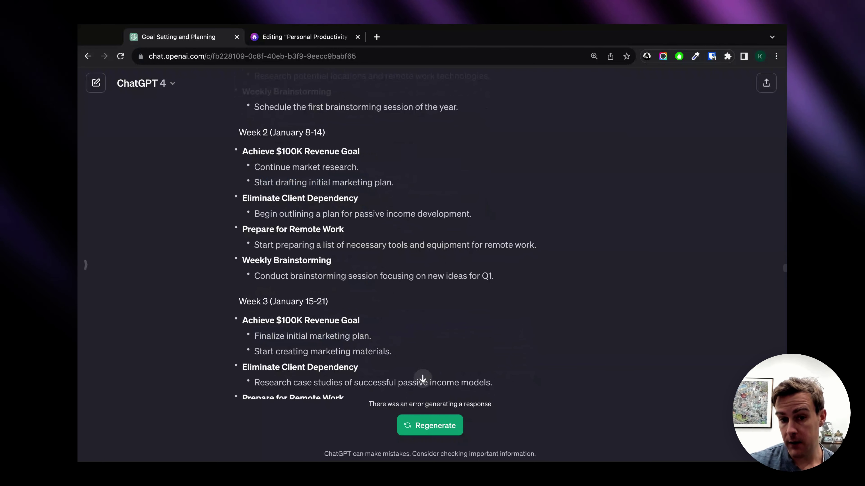
Step: Review the Week 4 actions, the End of Month Review and the notes closing the January framework
scroll(384, 238, "down", 3)
scroll(385, 239, "down", 2)
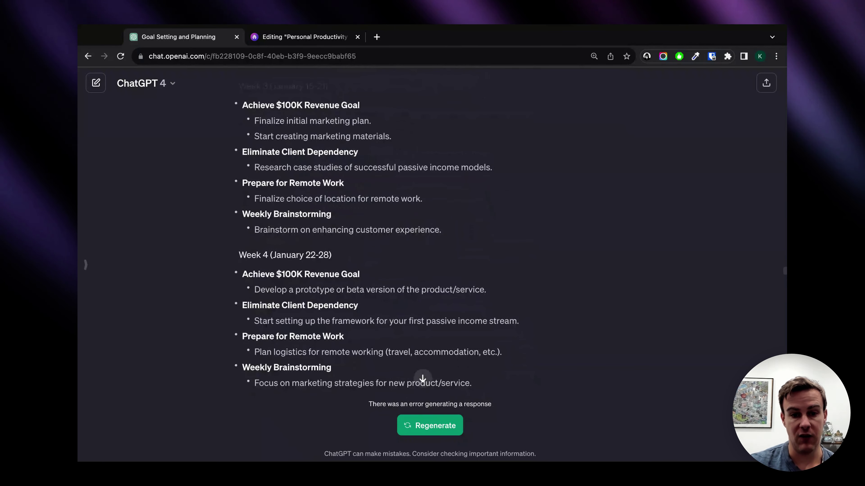
scroll(385, 239, "down", 3)
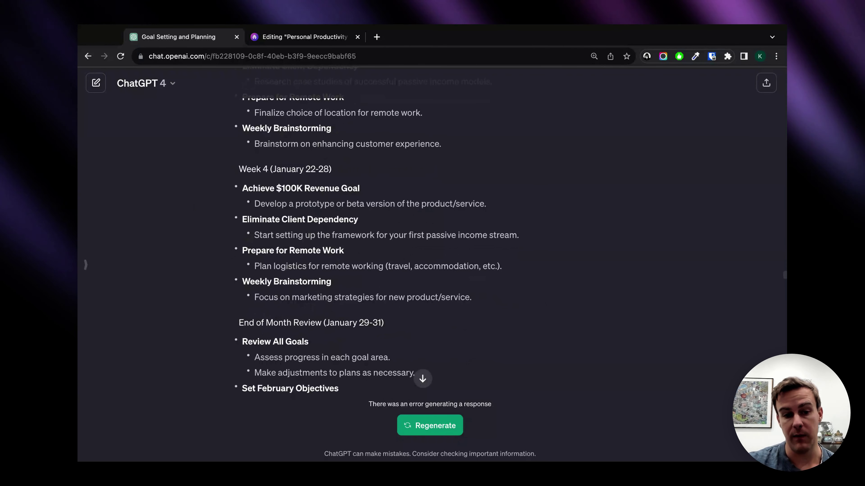
scroll(417, 238, "down", 5)
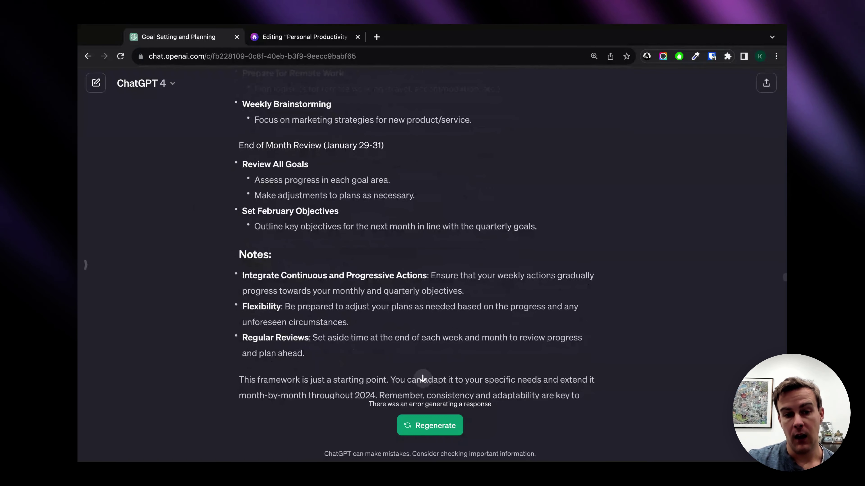
scroll(416, 239, "down", 3)
scroll(417, 239, "up", 4)
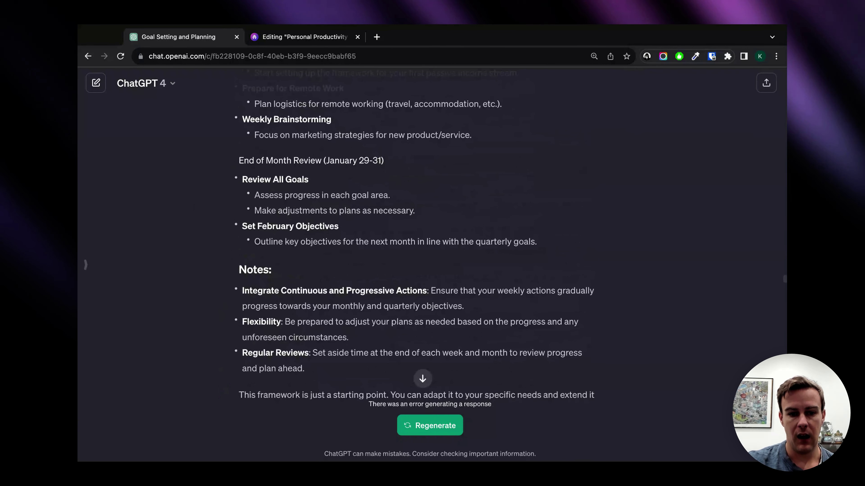
scroll(375, 304, "down", 4)
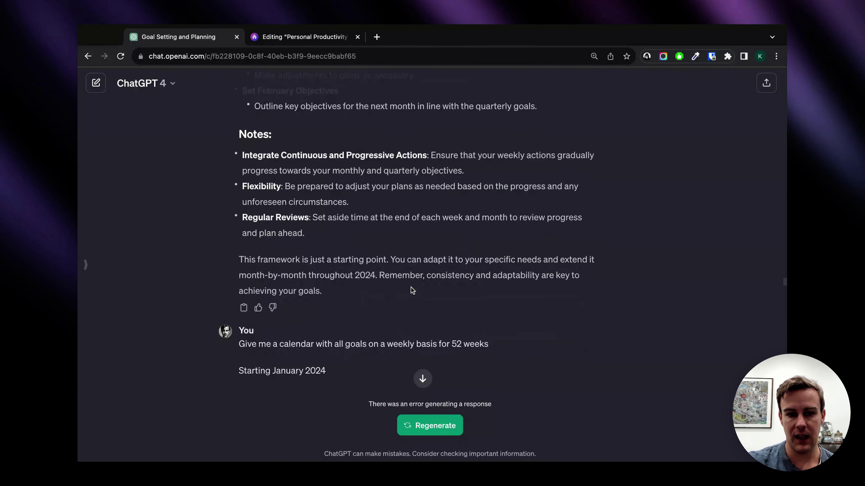
Step: Review the 52-Week Calendar Overview from January to December 2024, including its notes and the reformatted follow-up request
scroll(411, 288, "down", 5)
scroll(410, 288, "down", 5)
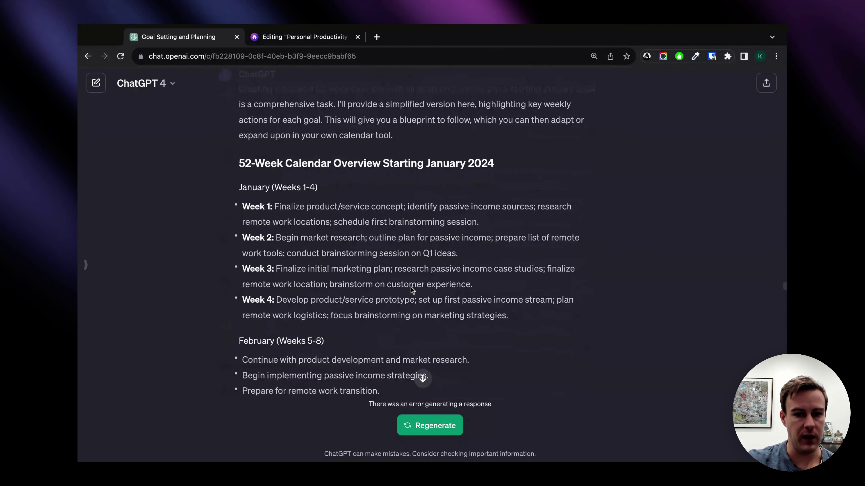
scroll(410, 288, "up", 6)
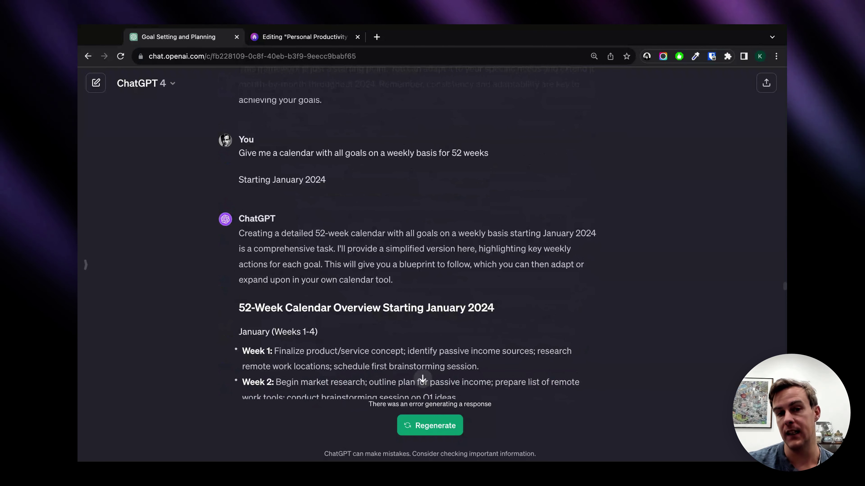
scroll(409, 239, "down", 15)
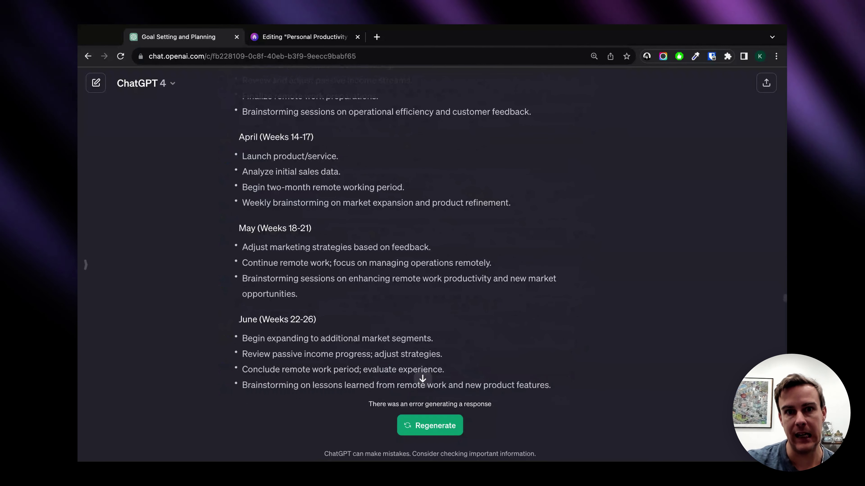
scroll(409, 239, "down", 20)
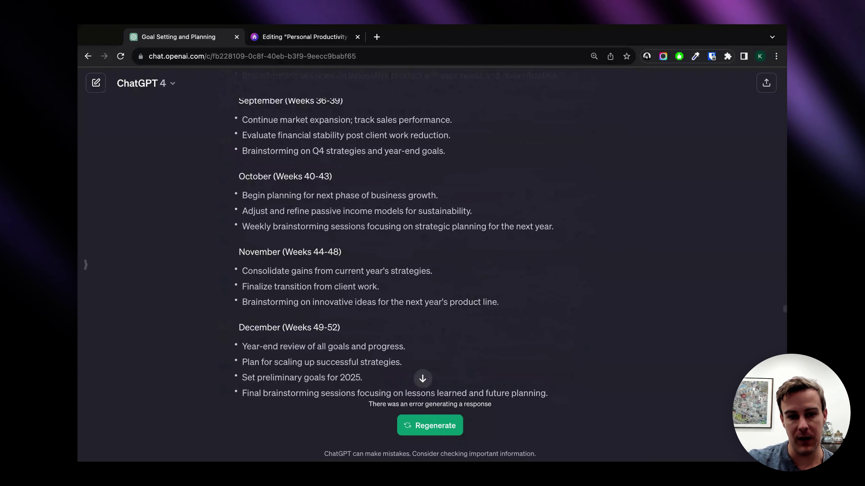
scroll(408, 239, "down", 3)
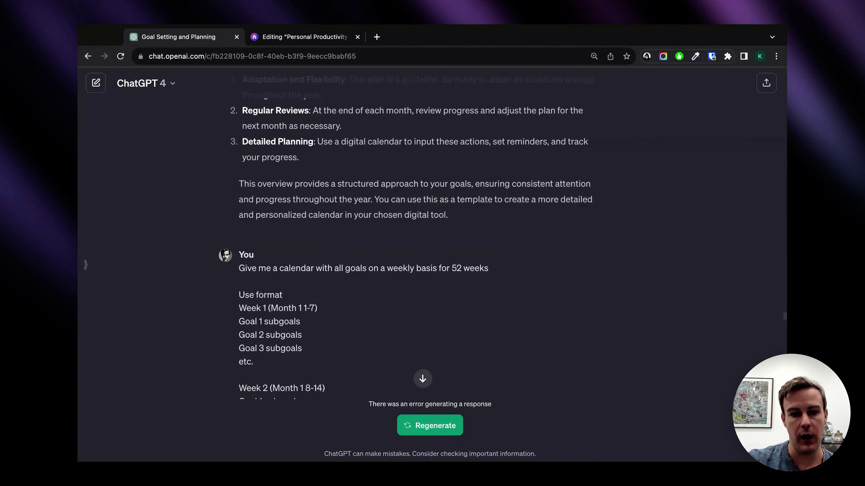
scroll(408, 239, "up", 6)
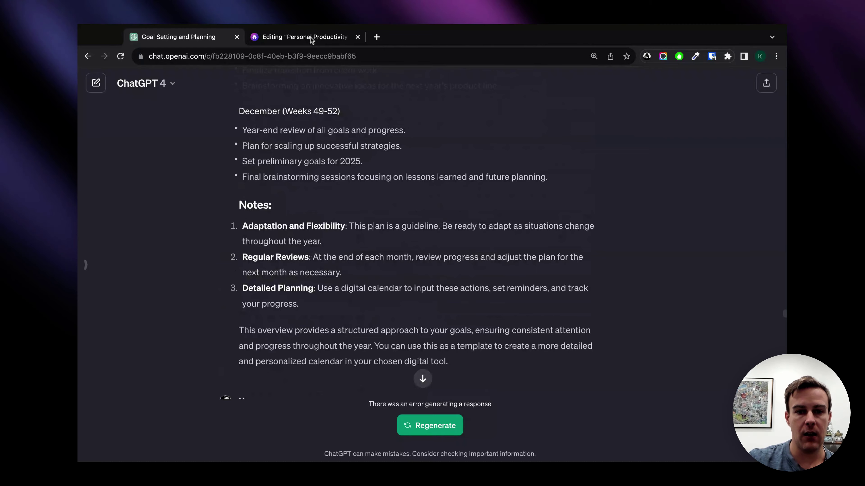
Step: Switch to the beehiiv newsletter draft and review the 52-week plan example, the “continue, referring to above 12 month plan” tip and the VIP Area section
left_click(311, 39)
scroll(384, 250, "down", 5)
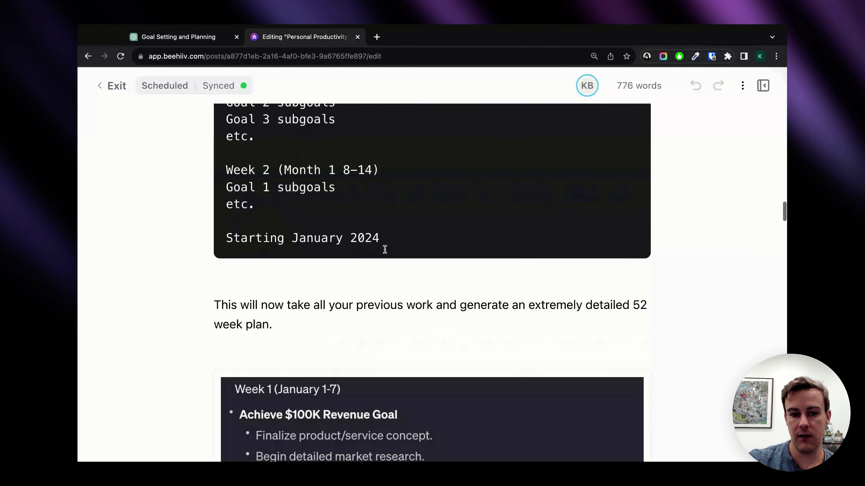
scroll(384, 249, "down", 10)
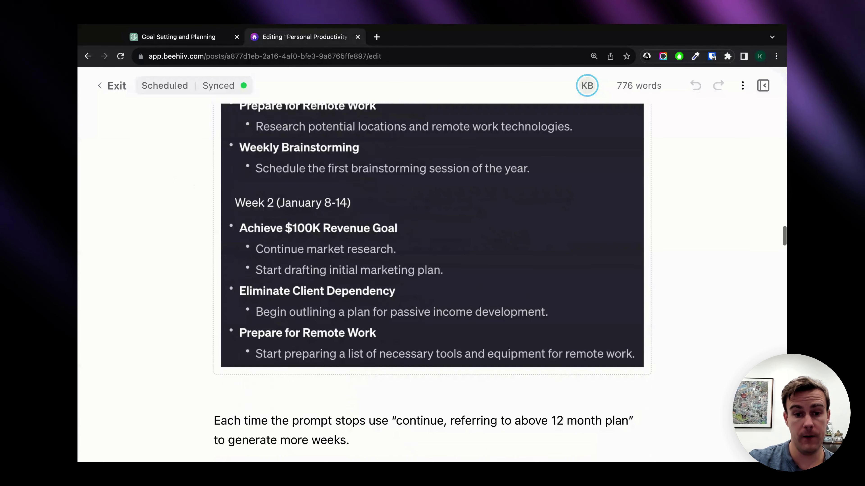
scroll(431, 275, "down", 6)
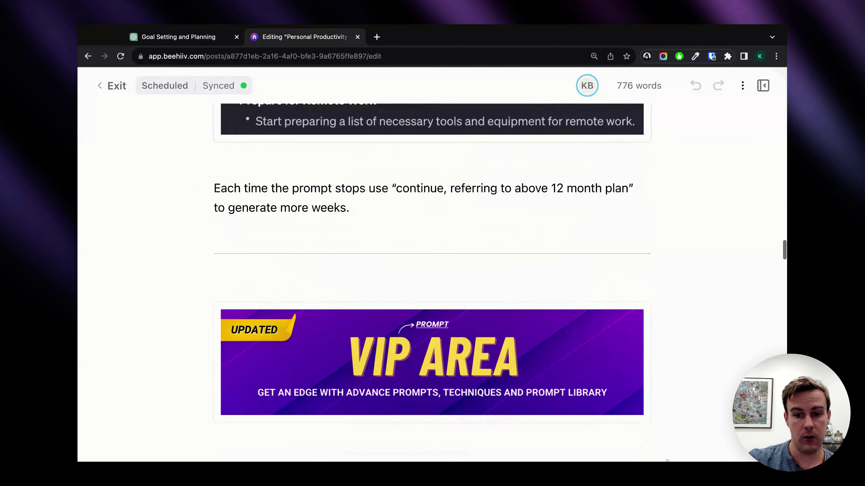
scroll(432, 275, "down", 3)
scroll(431, 275, "up", 2)
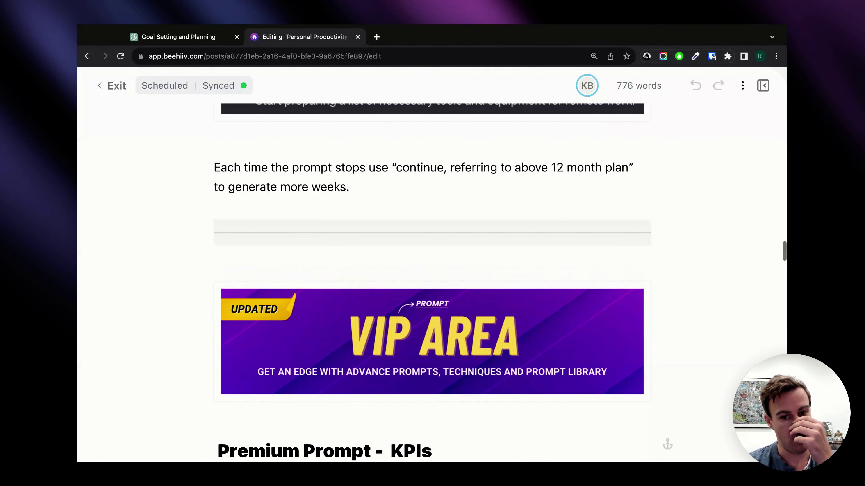
scroll(431, 276, "up", 1)
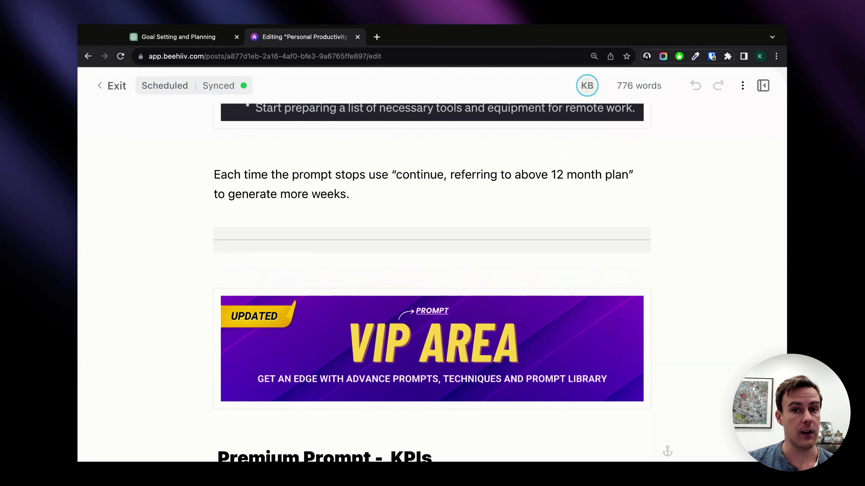
scroll(431, 272, "down", 1)
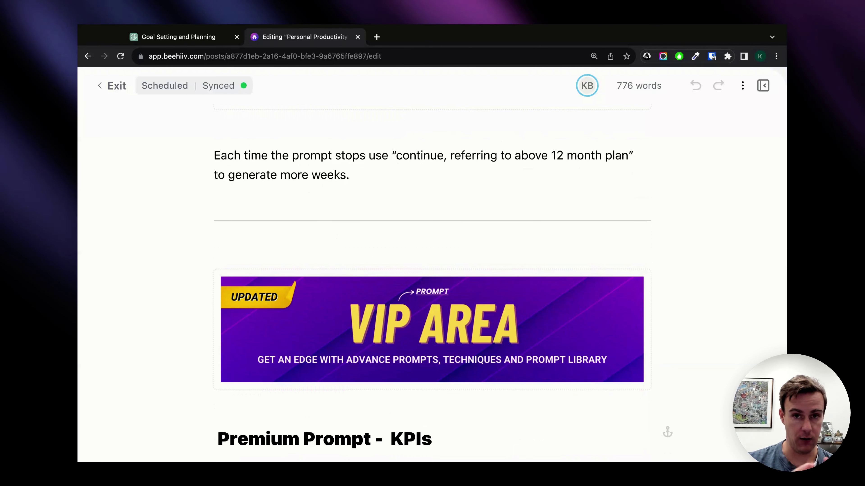
scroll(432, 273, "up", 1)
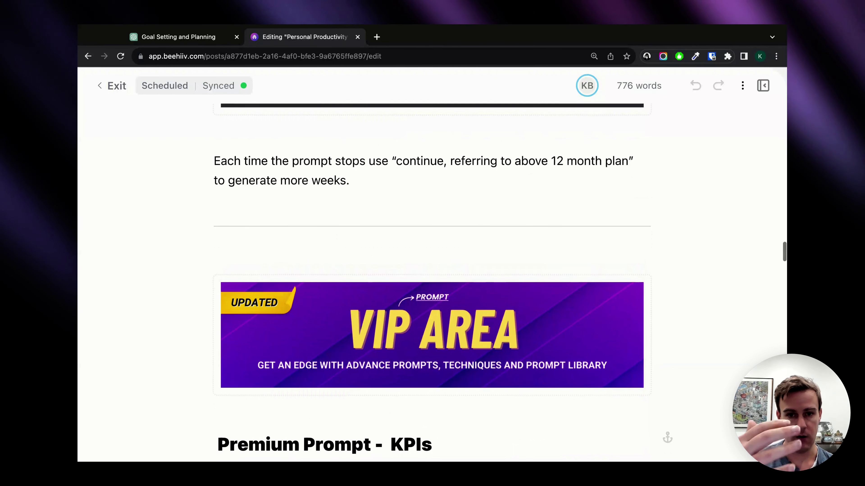
Step: Revisit the weekly format prompt starting January 2024, then return to the newsletter's introduction and its Value → Goals → Projects → Tasks flow
scroll(431, 283, "up", 15)
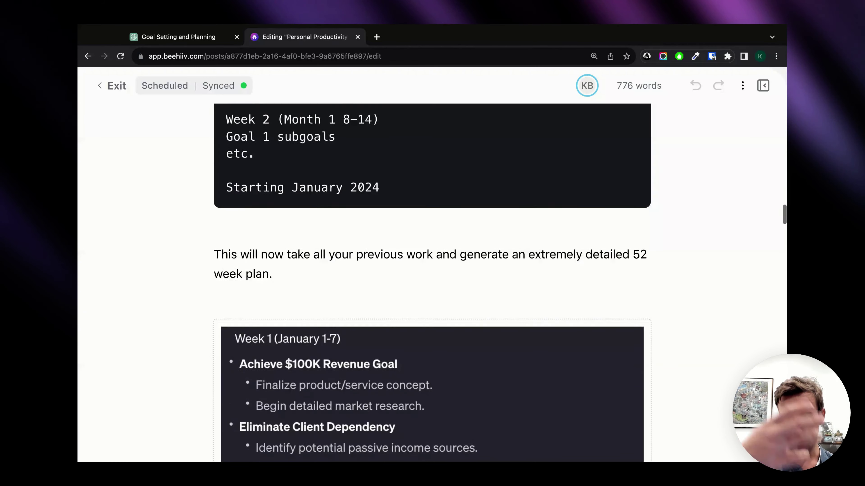
scroll(431, 283, "up", 1)
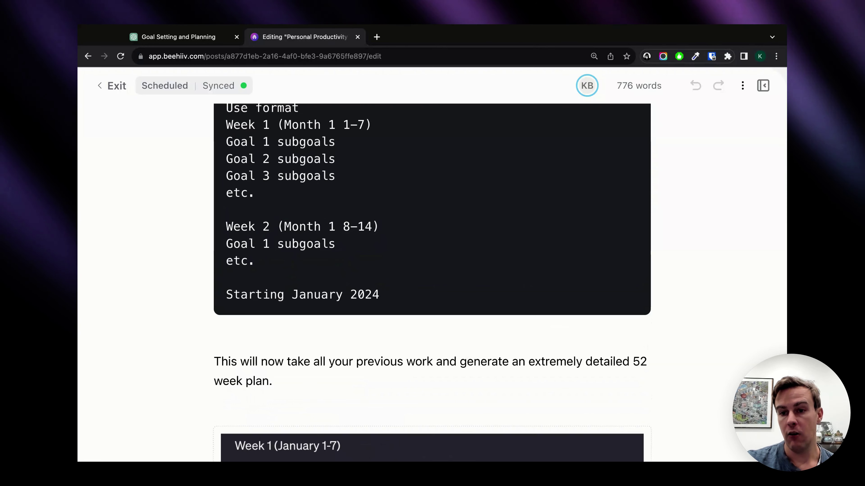
scroll(432, 273, "up", 15)
scroll(432, 272, "up", 10)
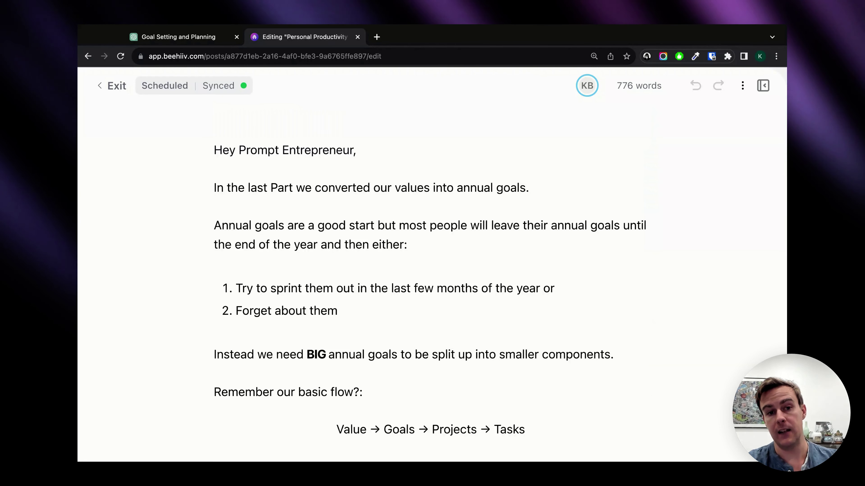